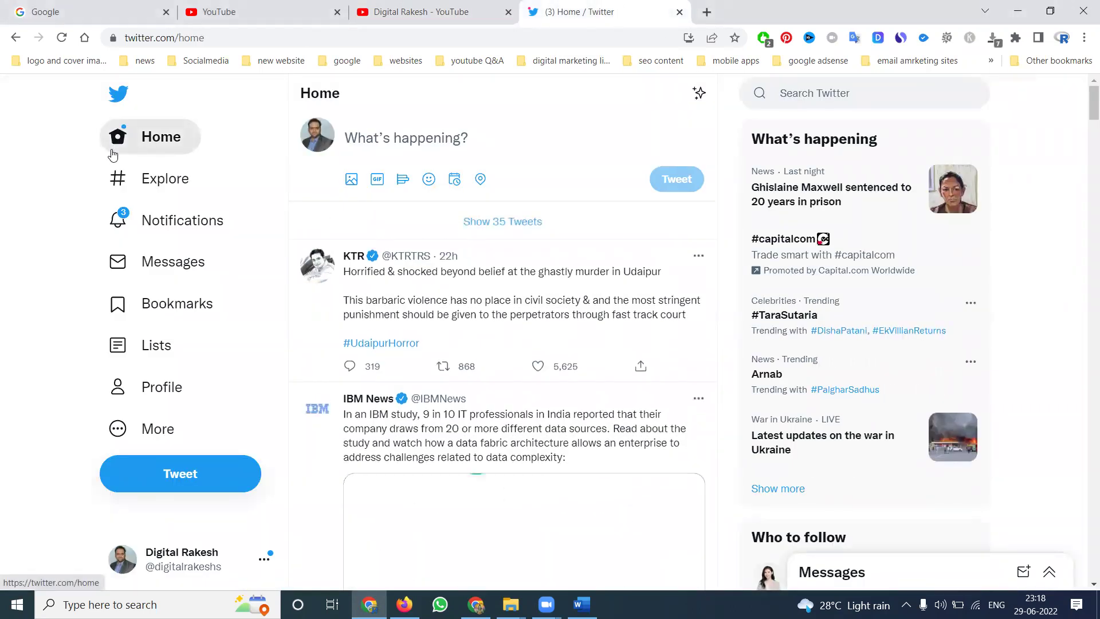
# Step: Open Media Studio from the More menu in the Twitter sidebar
pyautogui.click(189, 431)
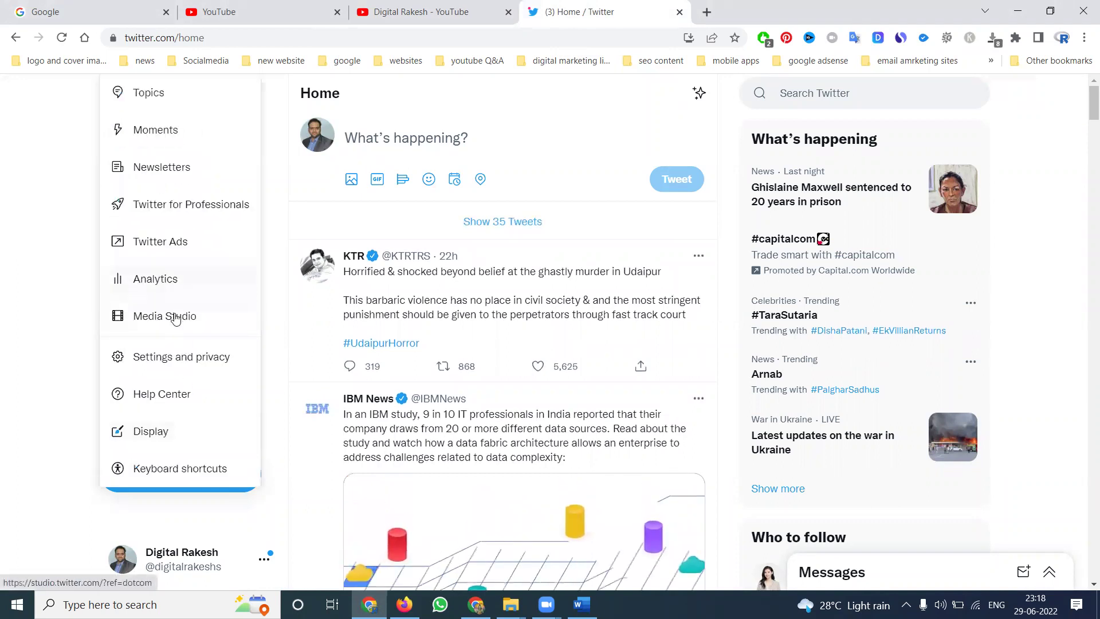
pyautogui.click(175, 317)
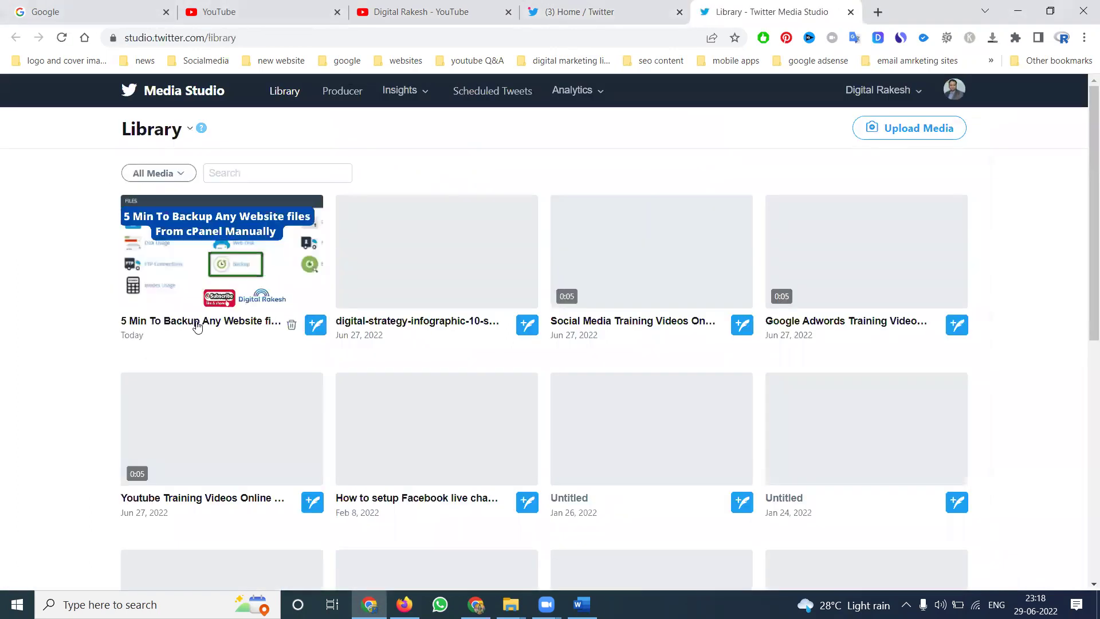
# Step: Upload the SEO multiple-location file from the june folder and start a tweet with it
pyautogui.click(907, 129)
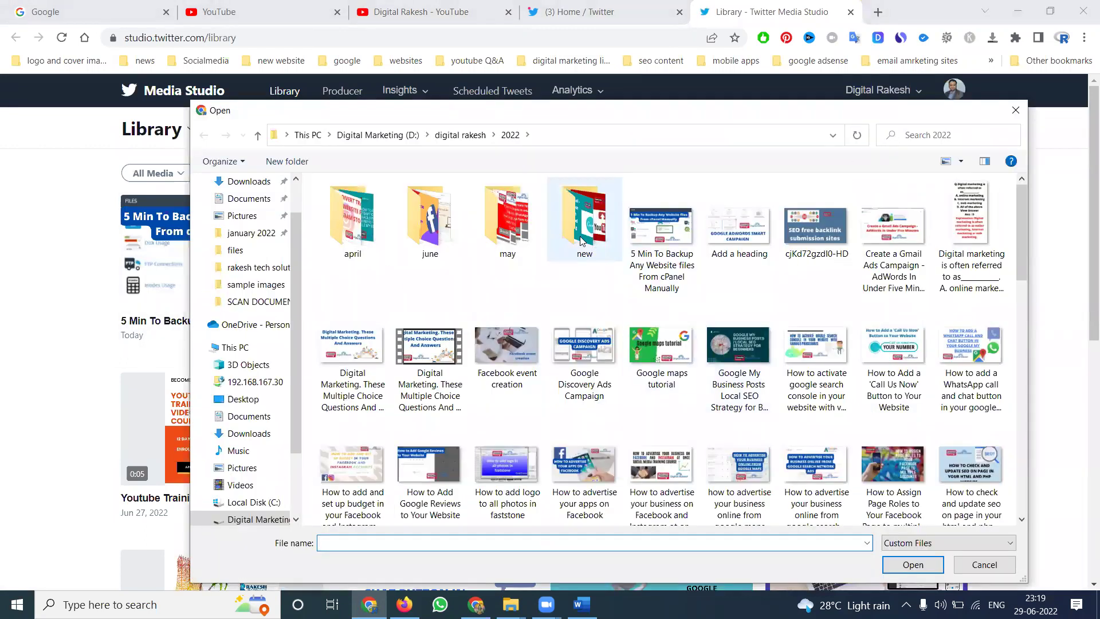
pyautogui.doubleClick(431, 228)
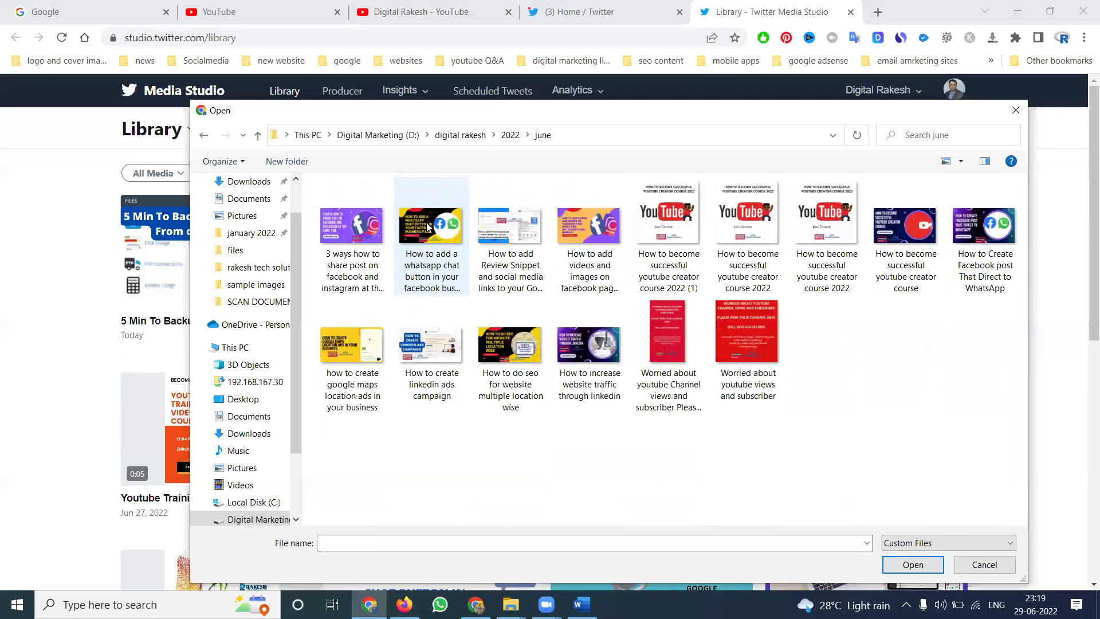
pyautogui.doubleClick(496, 328)
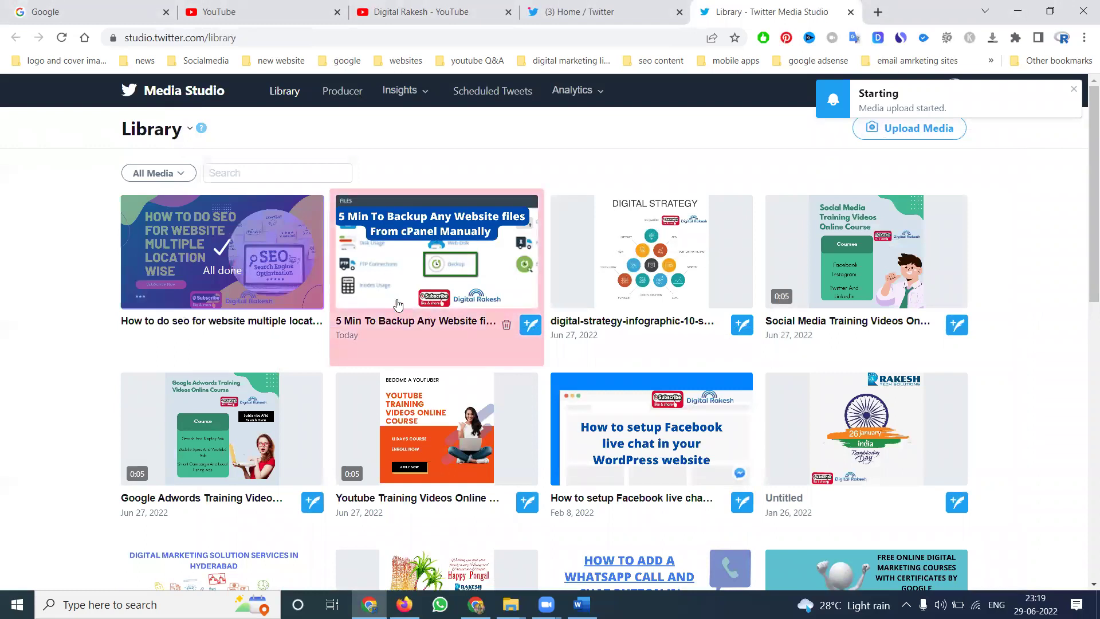
pyautogui.click(315, 325)
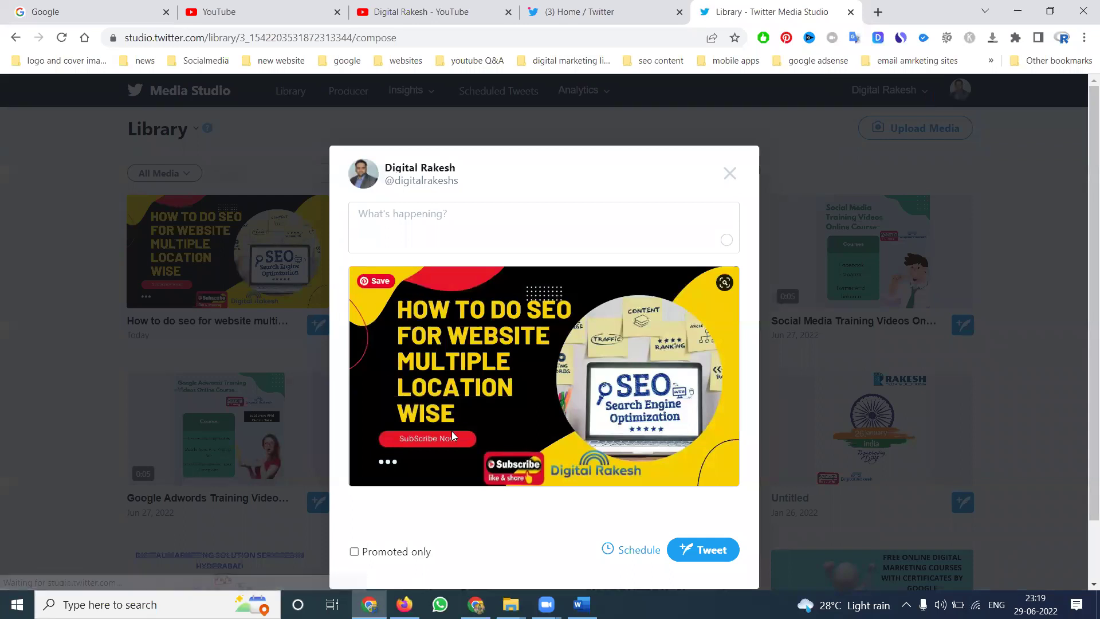
# Step: Open the smo content document from the digital rakesh folder in Word
pyautogui.moveTo(511, 604)
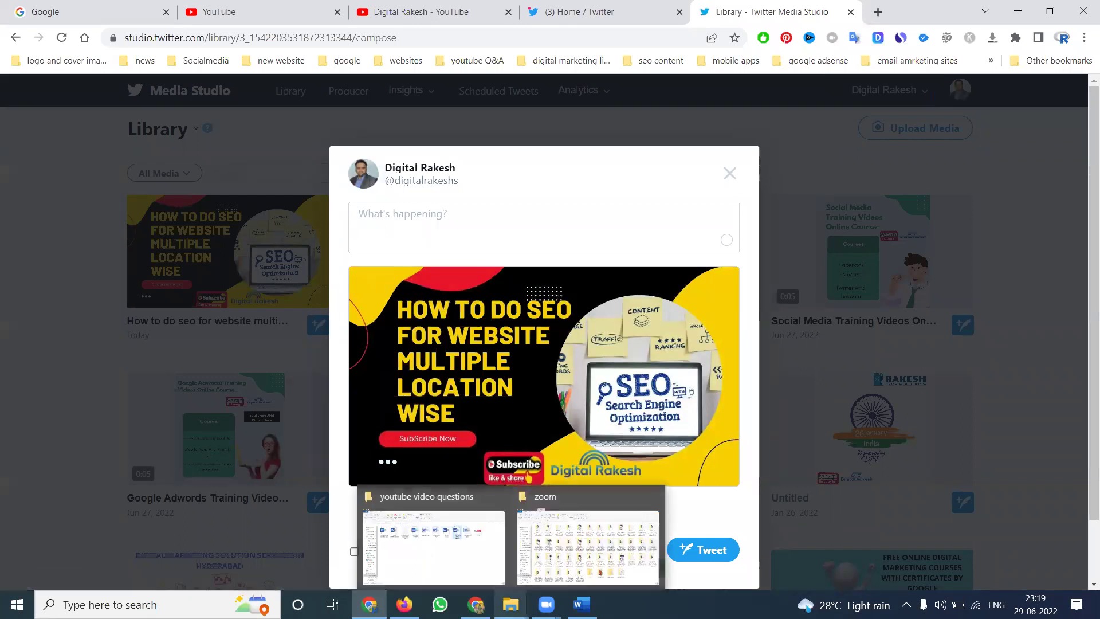
pyautogui.click(480, 578)
pyautogui.click(275, 112)
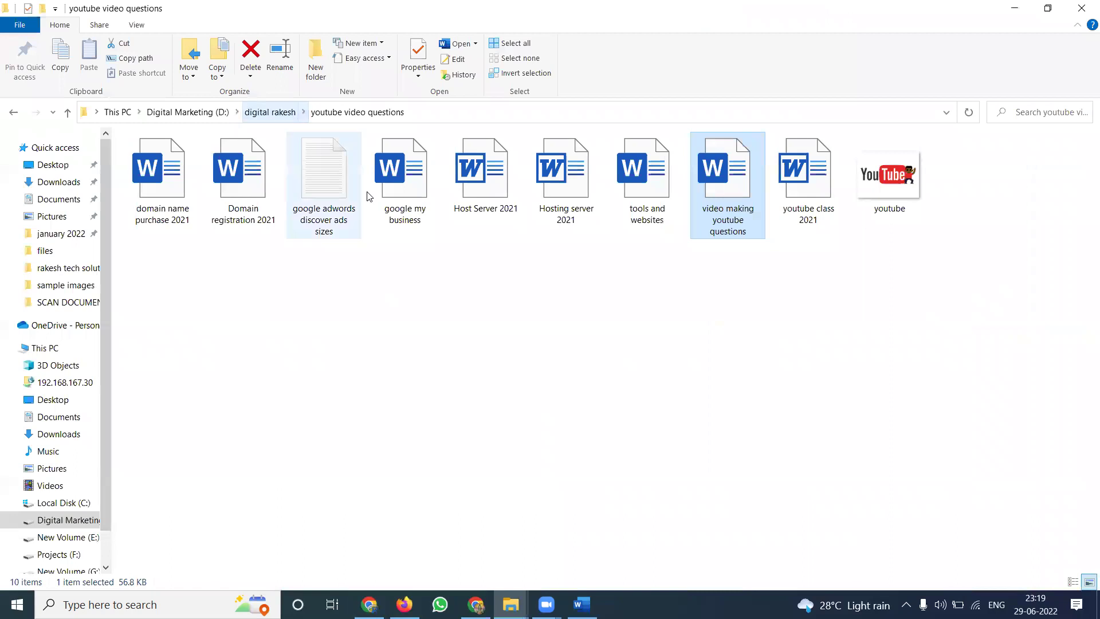
pyautogui.scroll(-5, 407, 407)
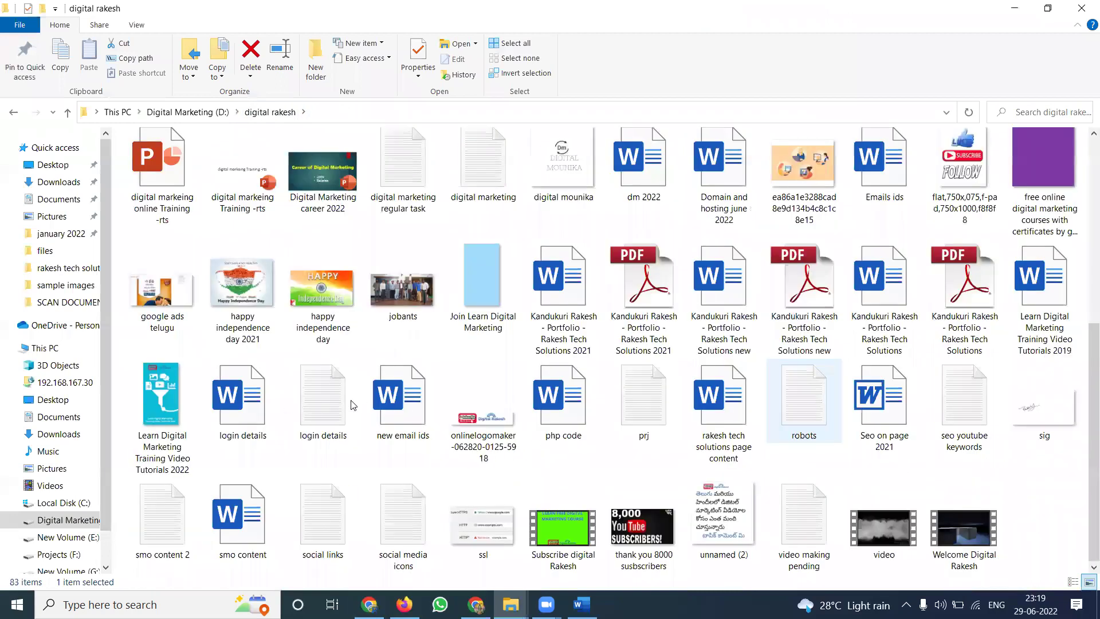
pyautogui.doubleClick(260, 497)
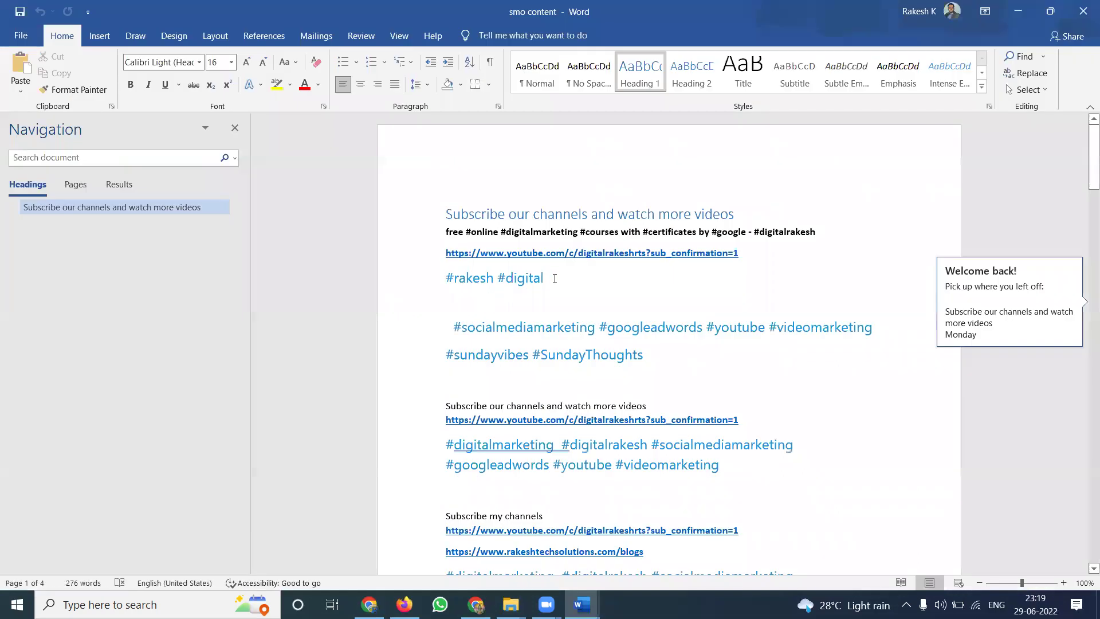
# Step: Copy the caption text through #rakesh #digital, then minimize Word and File Explorer
pyautogui.moveTo(551, 278); pyautogui.dragTo(451, 210)
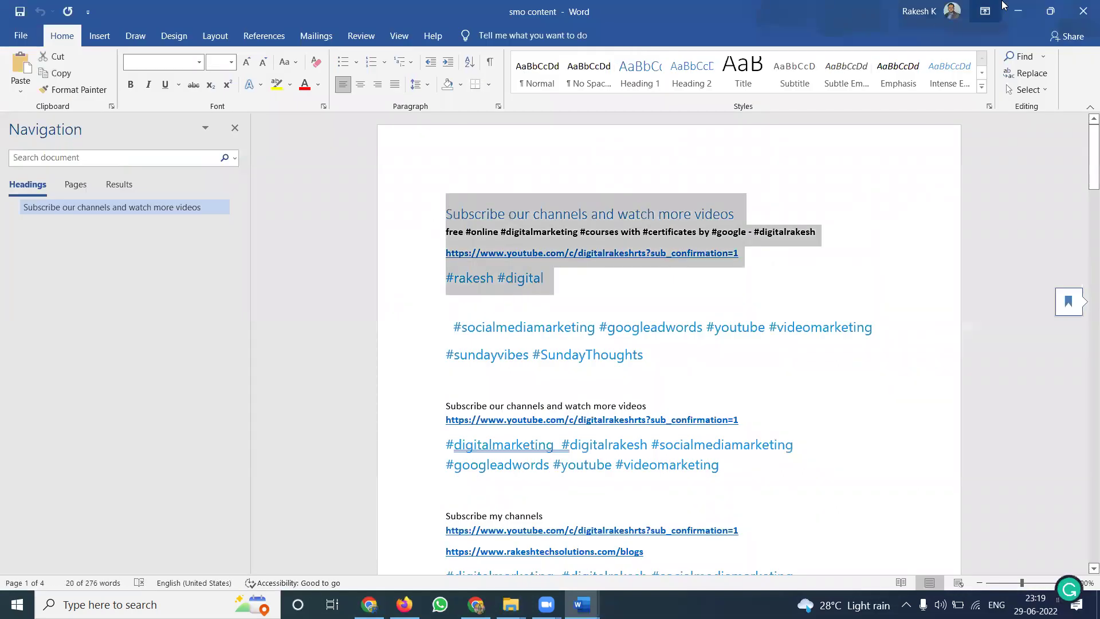
pyautogui.click(1017, 11)
pyautogui.click(1017, 10)
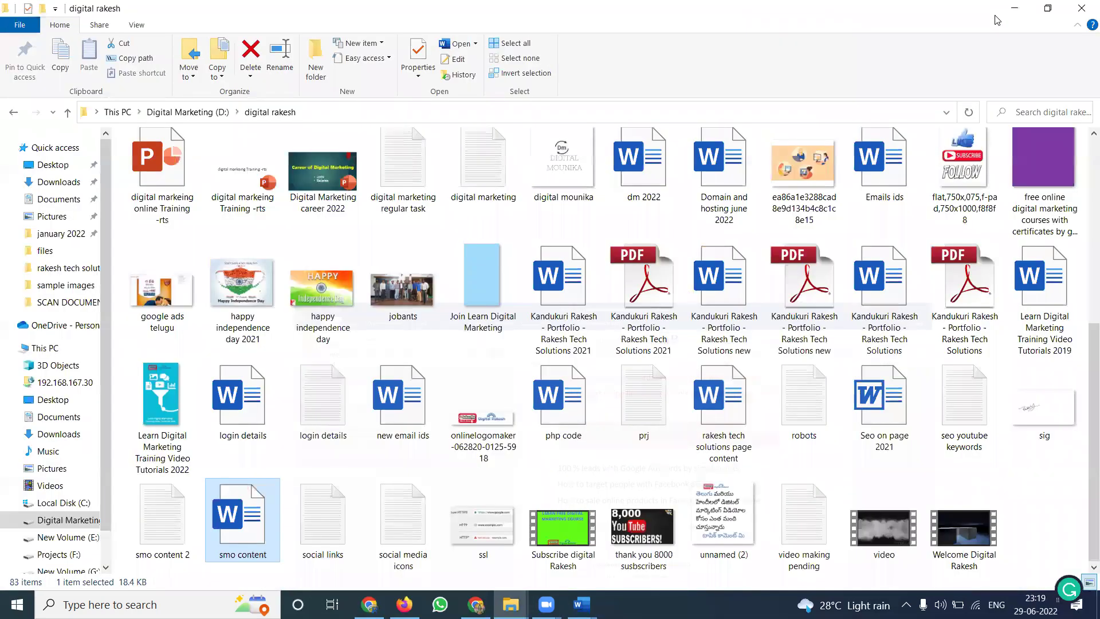
pyautogui.click(1014, 8)
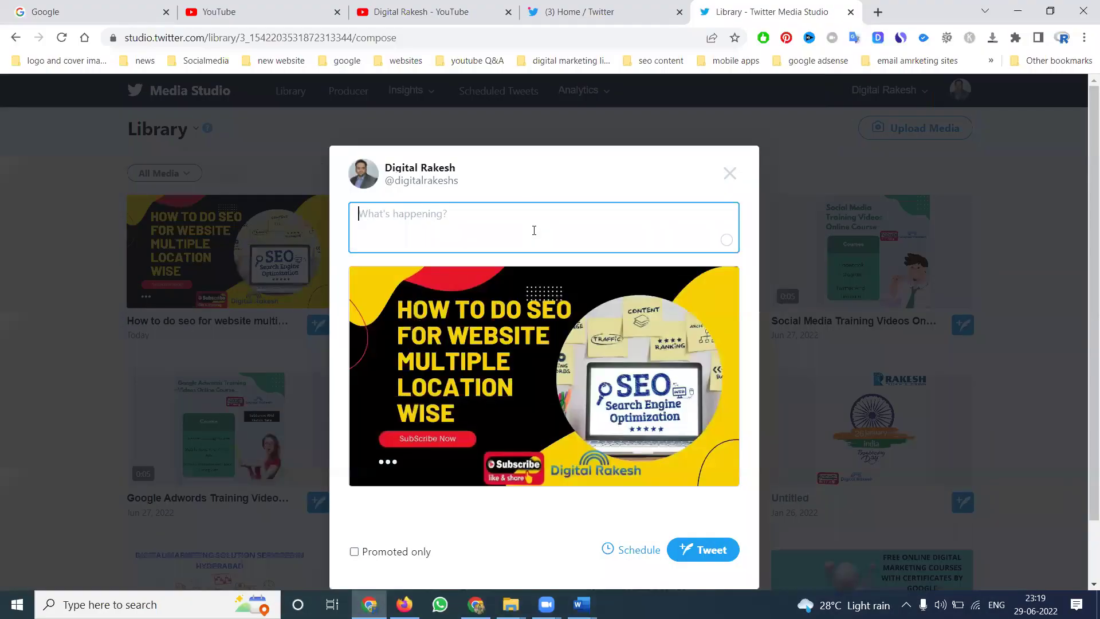
# Step: Paste the subscribe caption with YouTube link and hashtags, and tweet the SEO image
pyautogui.hotkey('ctrl', 'v')
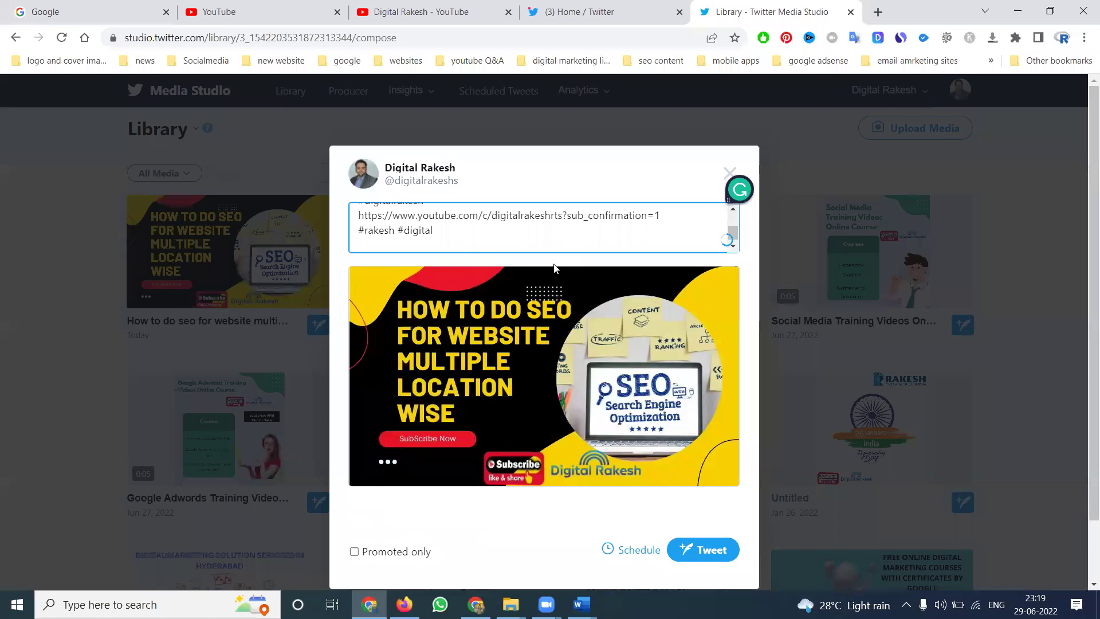
pyautogui.scroll(1, 479, 225)
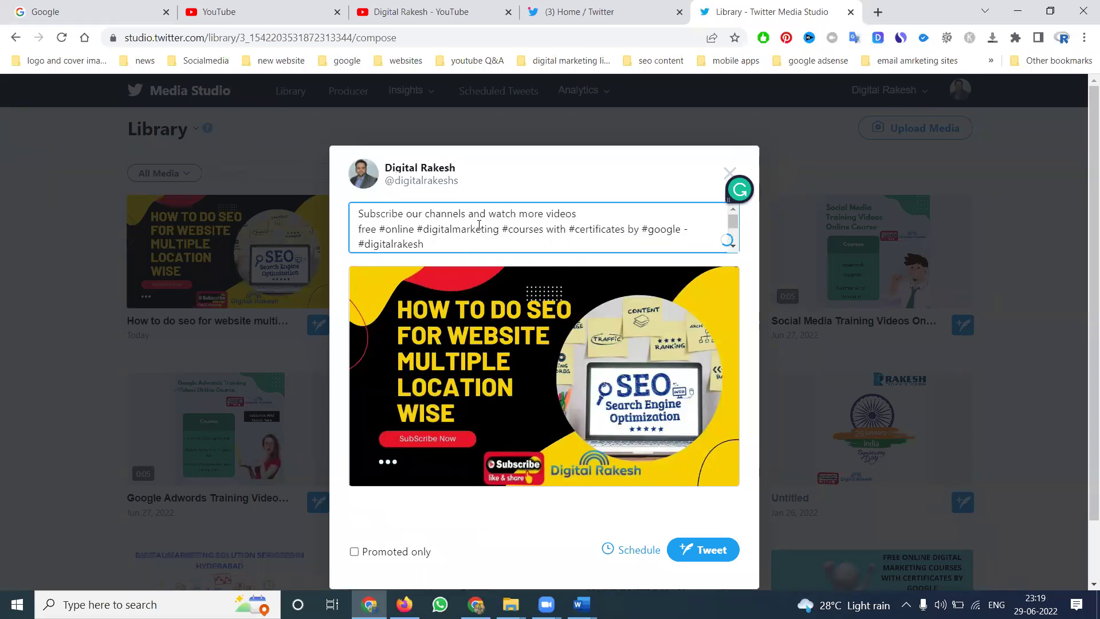
pyautogui.scroll(-2, 659, 430)
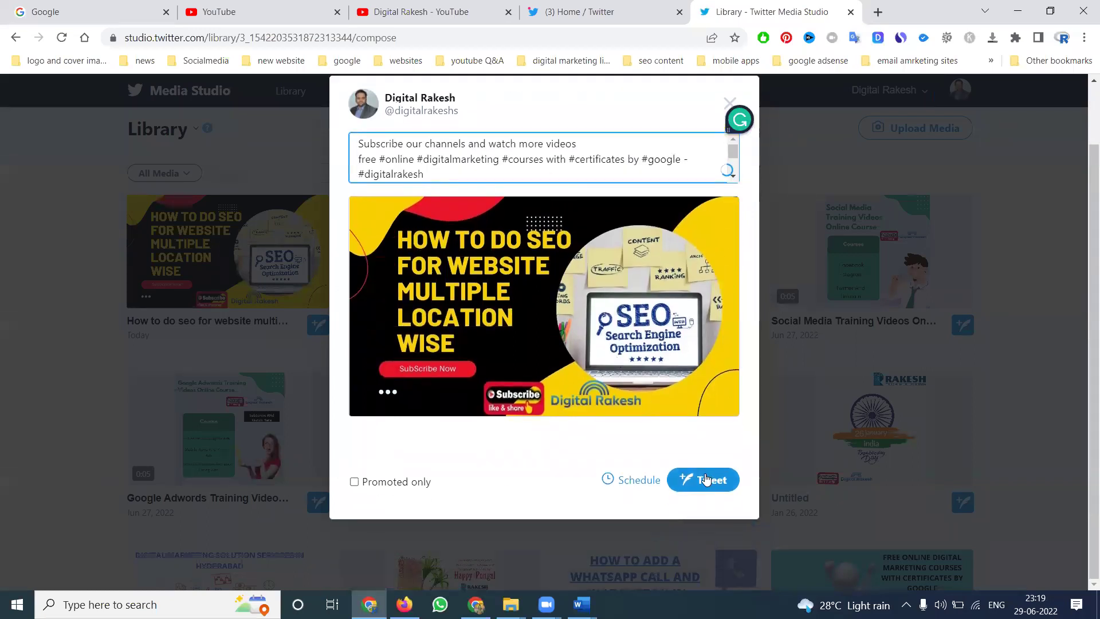
pyautogui.click(706, 479)
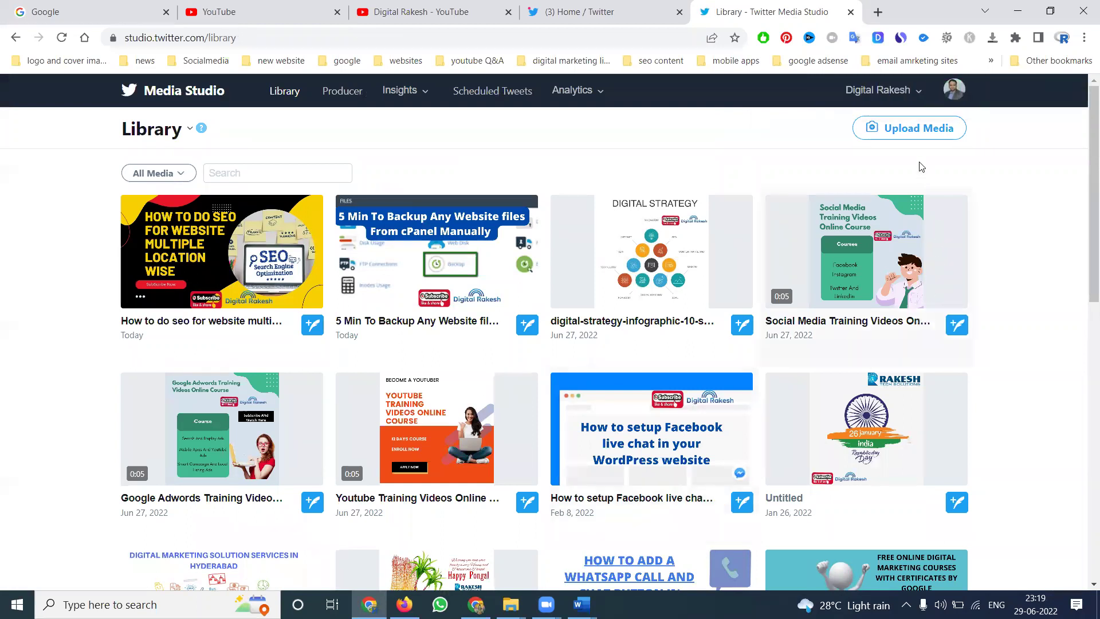
# Step: Upload 'Google Adwords Training Videos Online Course' from digital rakesh > 500 500 design
pyautogui.click(905, 131)
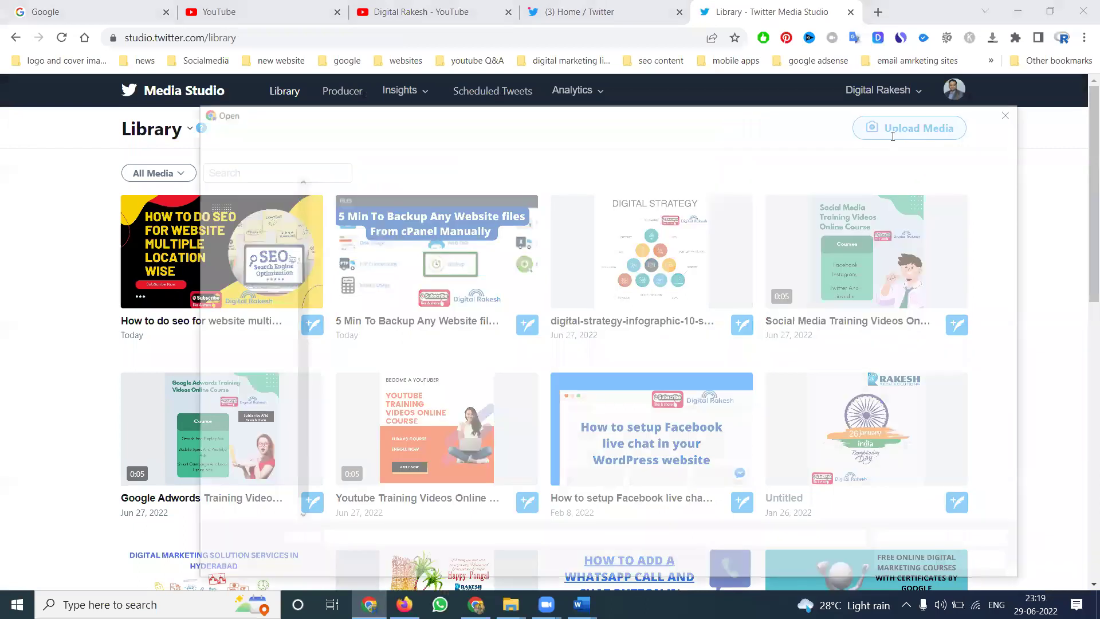
pyautogui.click(509, 135)
pyautogui.click(477, 137)
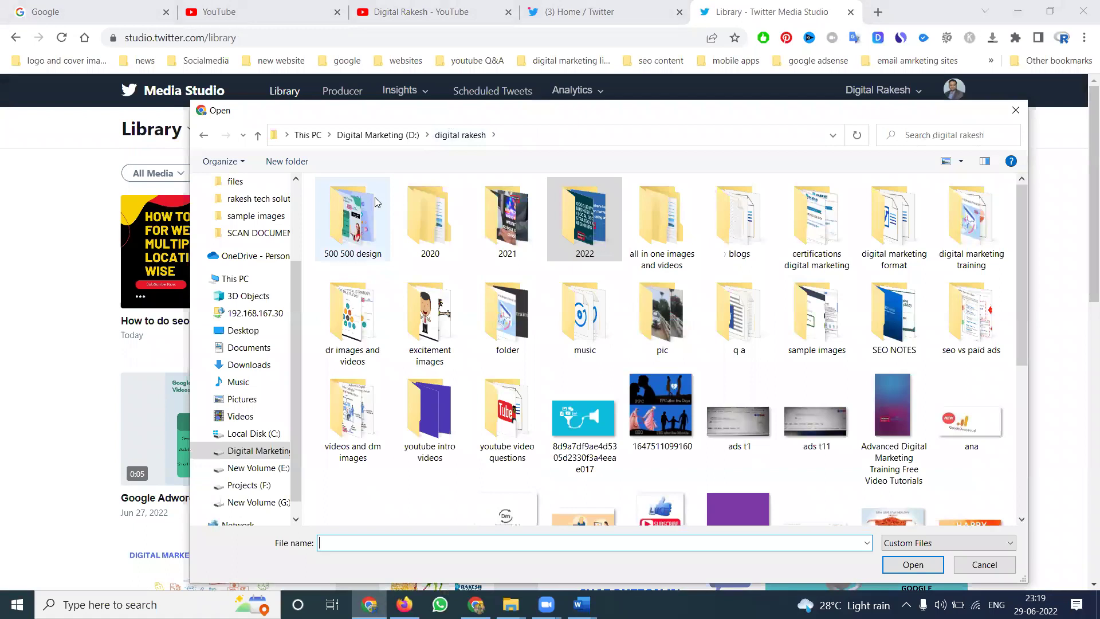
pyautogui.doubleClick(362, 216)
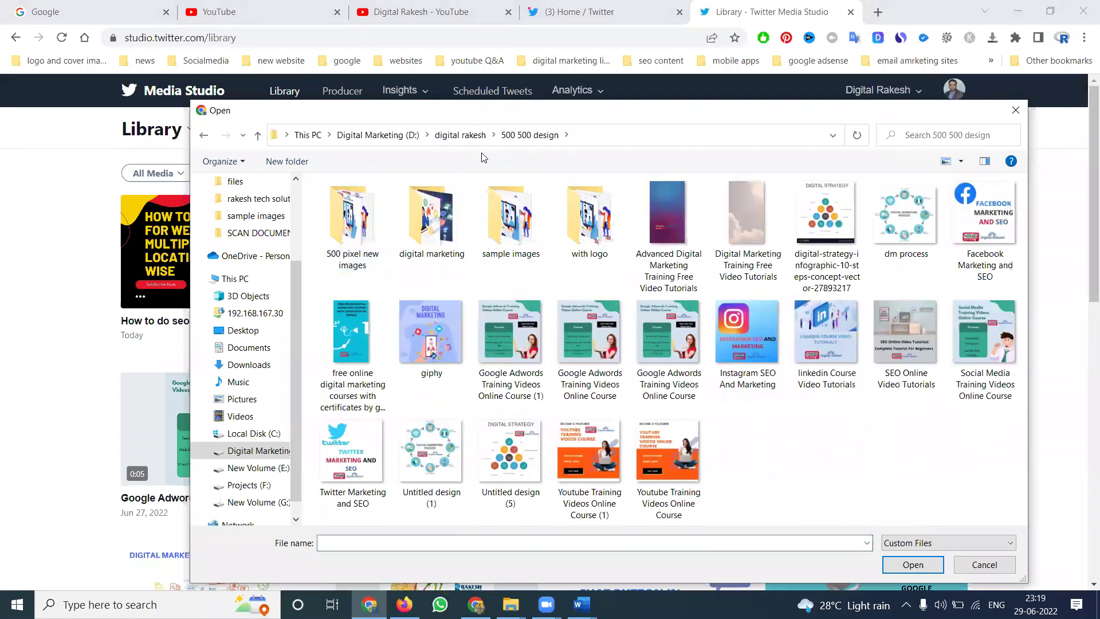
pyautogui.doubleClick(656, 341)
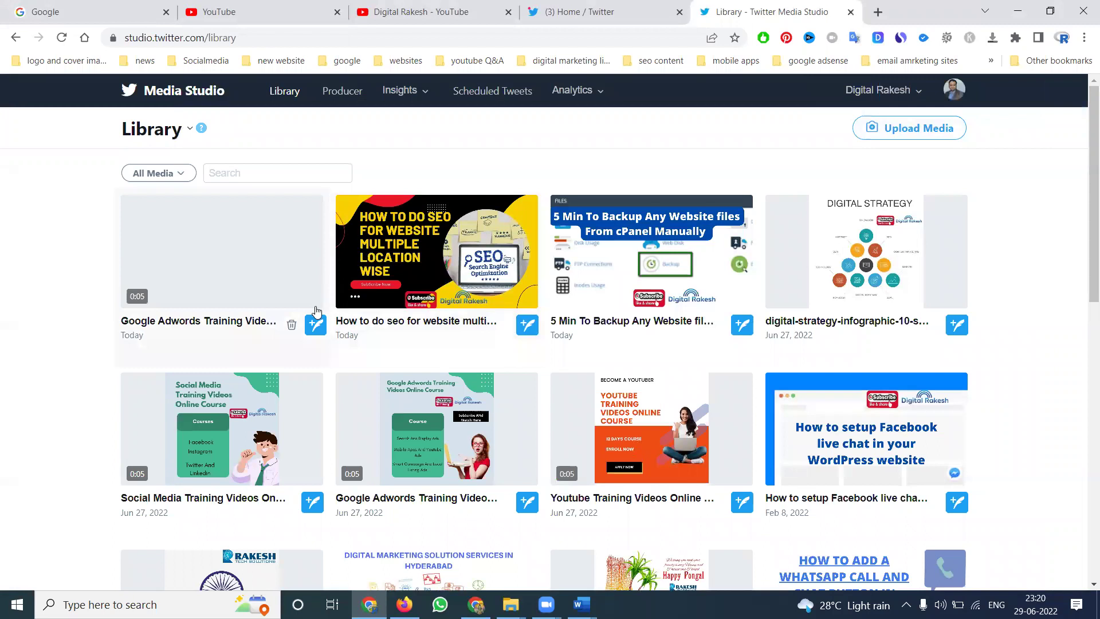
# Step: Start a tweet of the Adwords video and paste the subscribe caption into it
pyautogui.click(316, 325)
pyautogui.click(434, 220)
pyautogui.hotkey('ctrl', 'v')
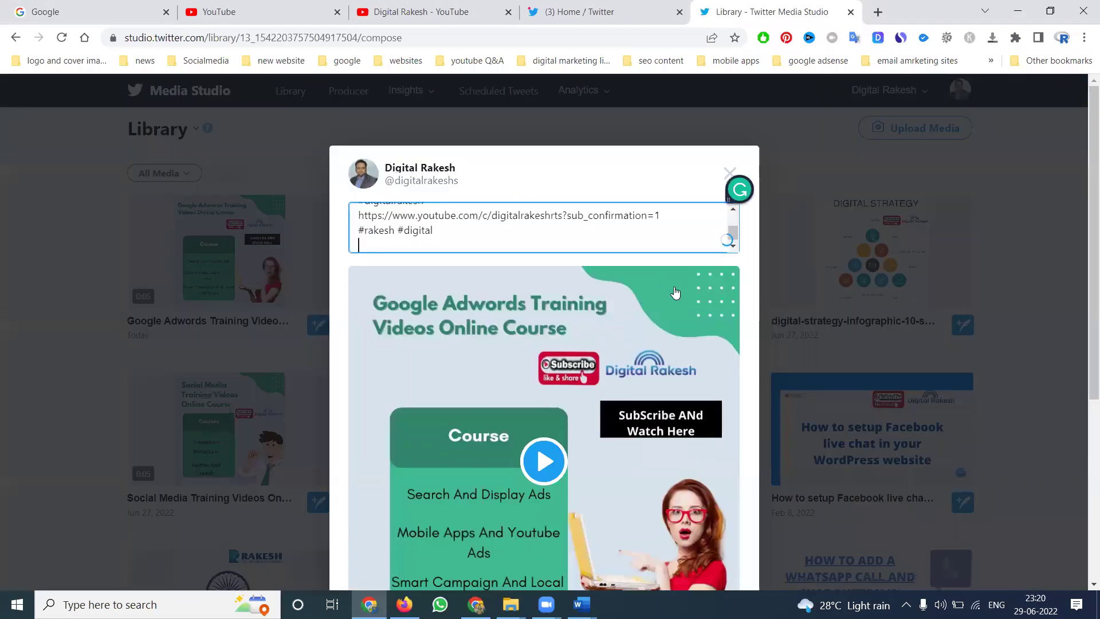
# Step: Open the video's media settings showing title, description and call-to-action fields
pyautogui.scroll(-4, 682, 350)
pyautogui.scroll(-2, 696, 476)
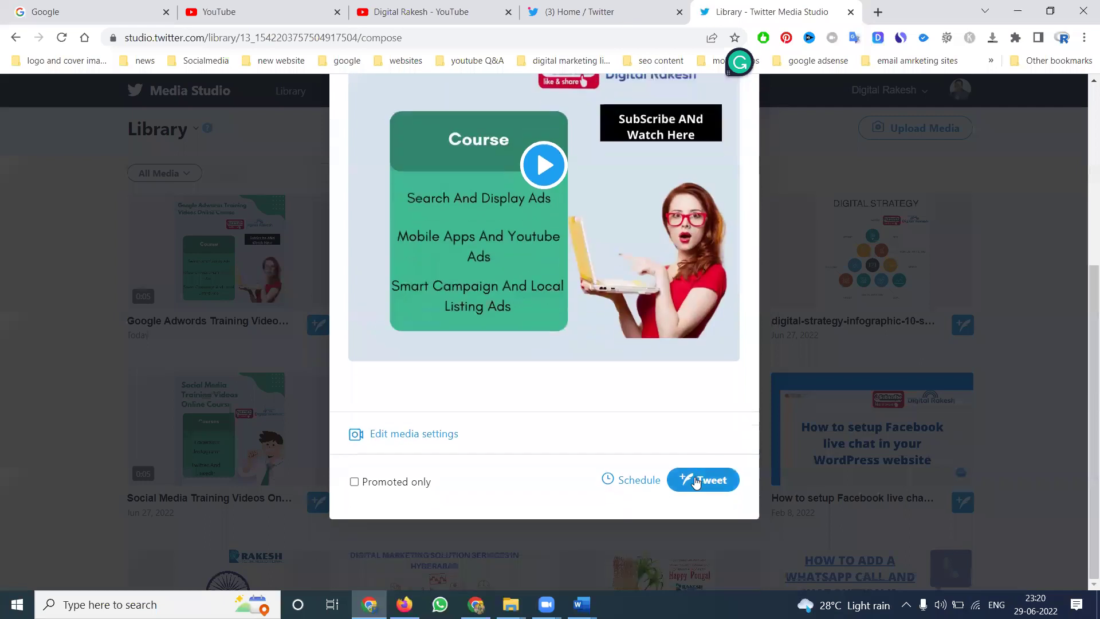
pyautogui.click(411, 435)
pyautogui.scroll(-10, 482, 303)
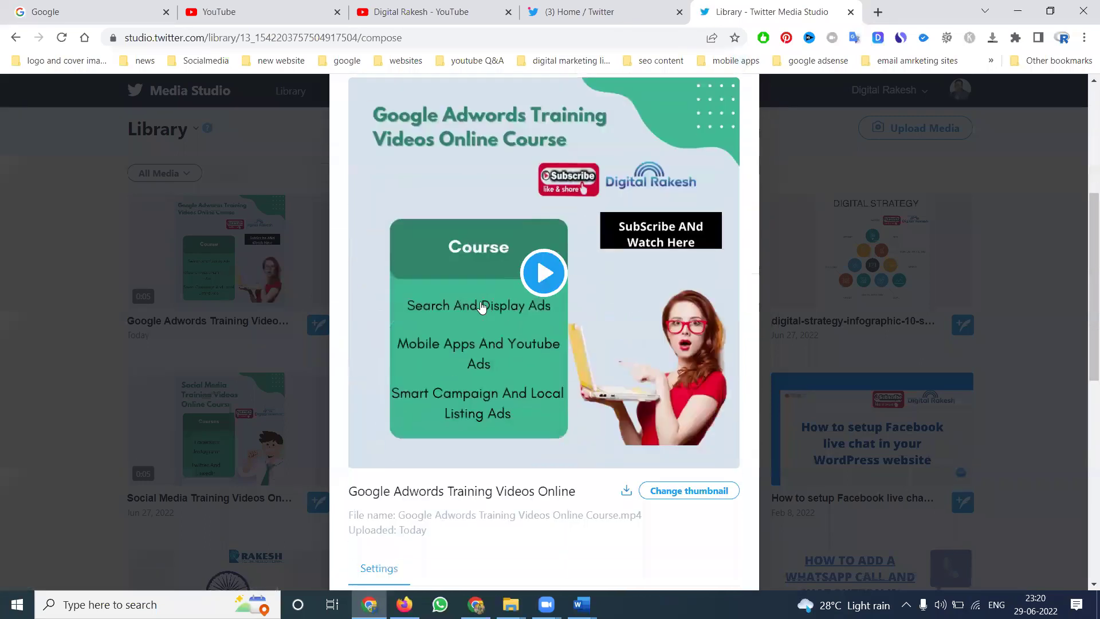
pyautogui.scroll(-3, 481, 302)
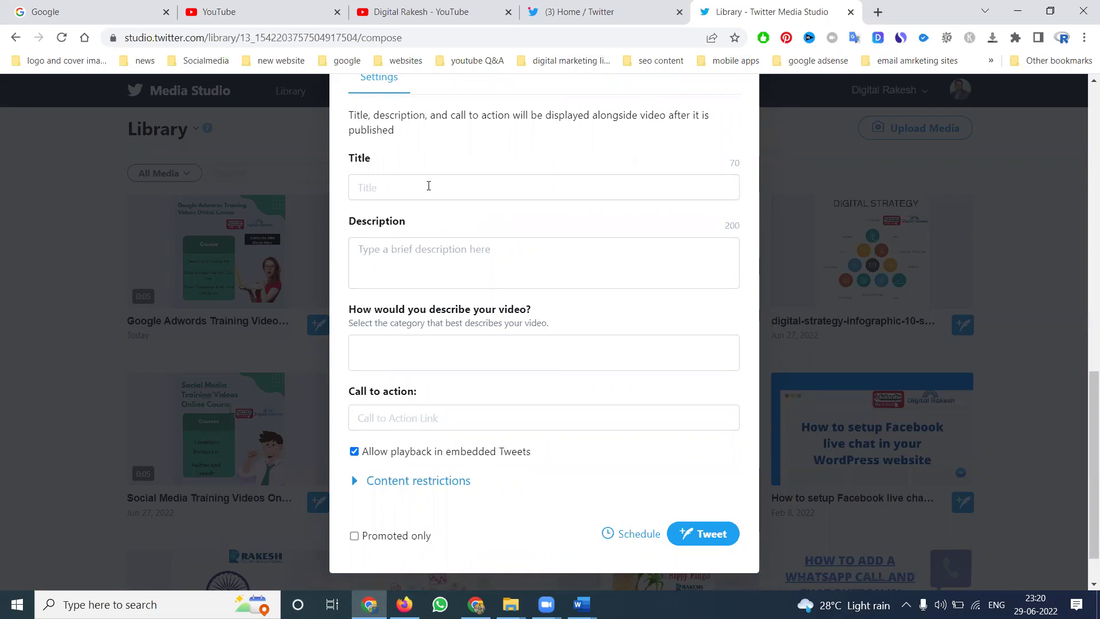
pyautogui.scroll(6, 479, 237)
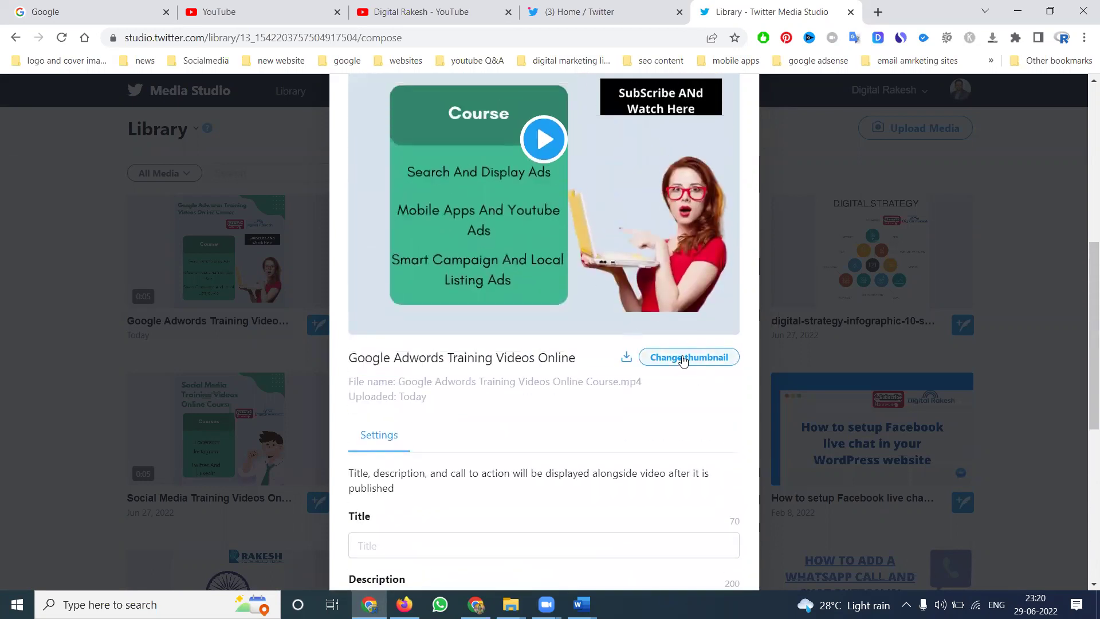
# Step: Fill Title and Description with 'Google Adwords Training Videos Online Course.mp4'
pyautogui.tripleClick(510, 357)
pyautogui.scroll(-4, 381, 358)
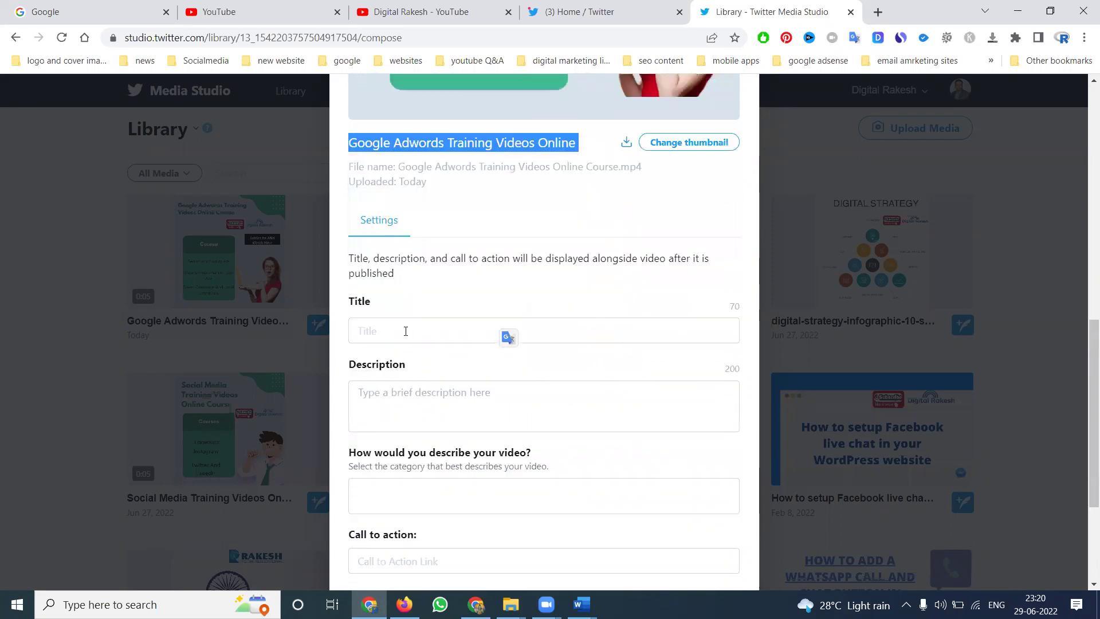
pyautogui.click(405, 329)
pyautogui.write('Google Adwords Training Videos Online Course.mp4')
pyautogui.click(419, 391)
pyautogui.write('Google Adwords Training Videos Online Course.mp4')
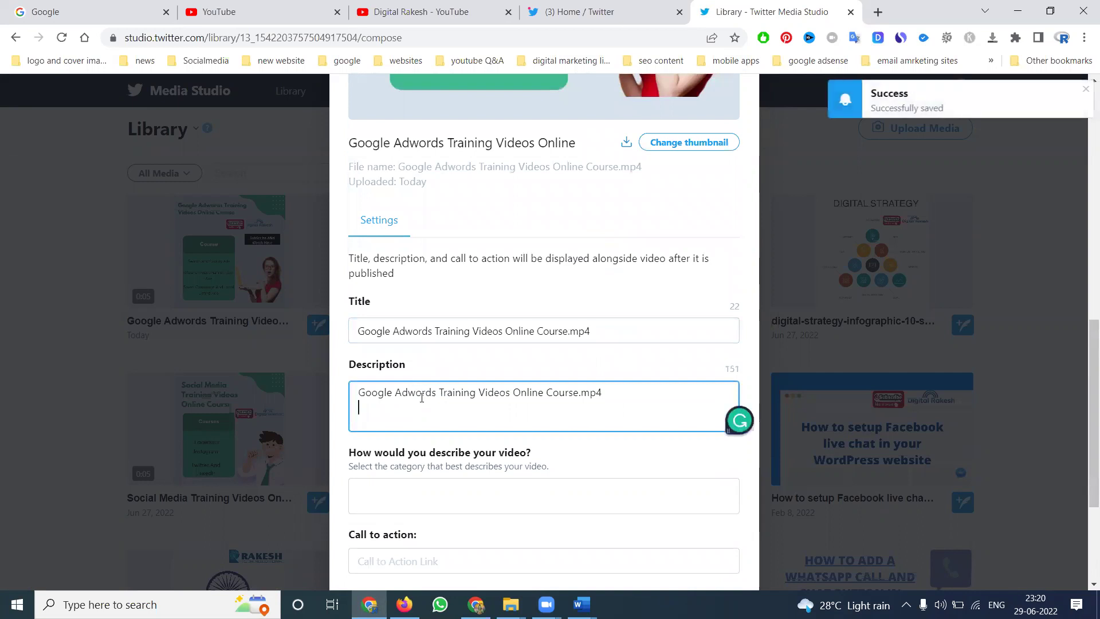
# Step: Paste the Word promo text into Description, then delete the overflowing lines
pyautogui.click(581, 604)
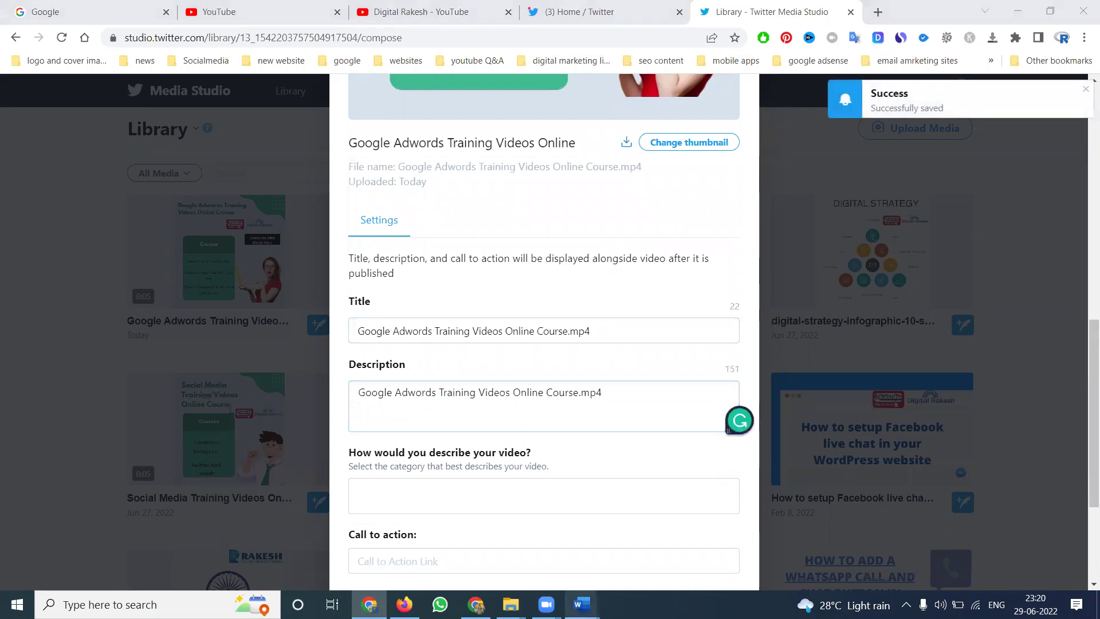
pyautogui.click(636, 562)
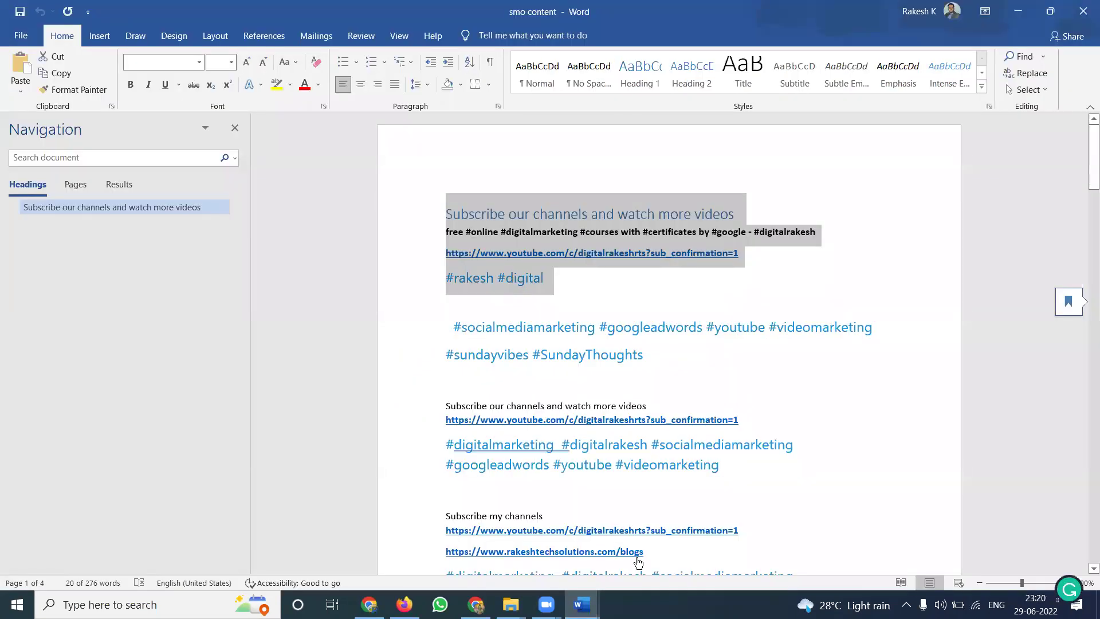
pyautogui.hotkey('alt', 'Tab')
pyautogui.hotkey('ctrl', 'v')
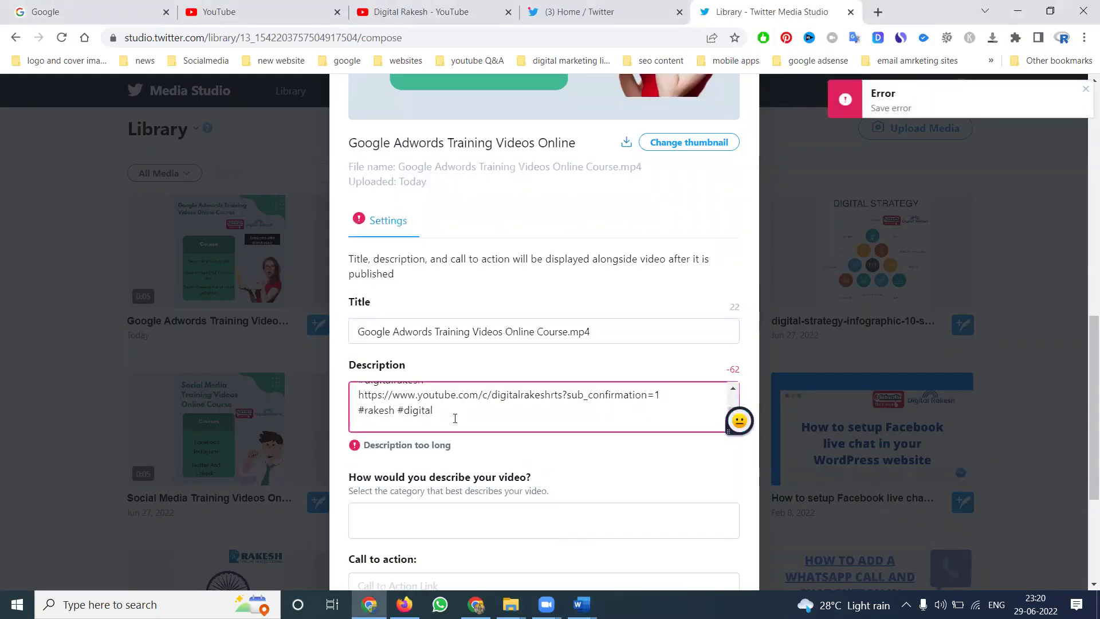
pyautogui.moveTo(455, 418); pyautogui.dragTo(357, 405)
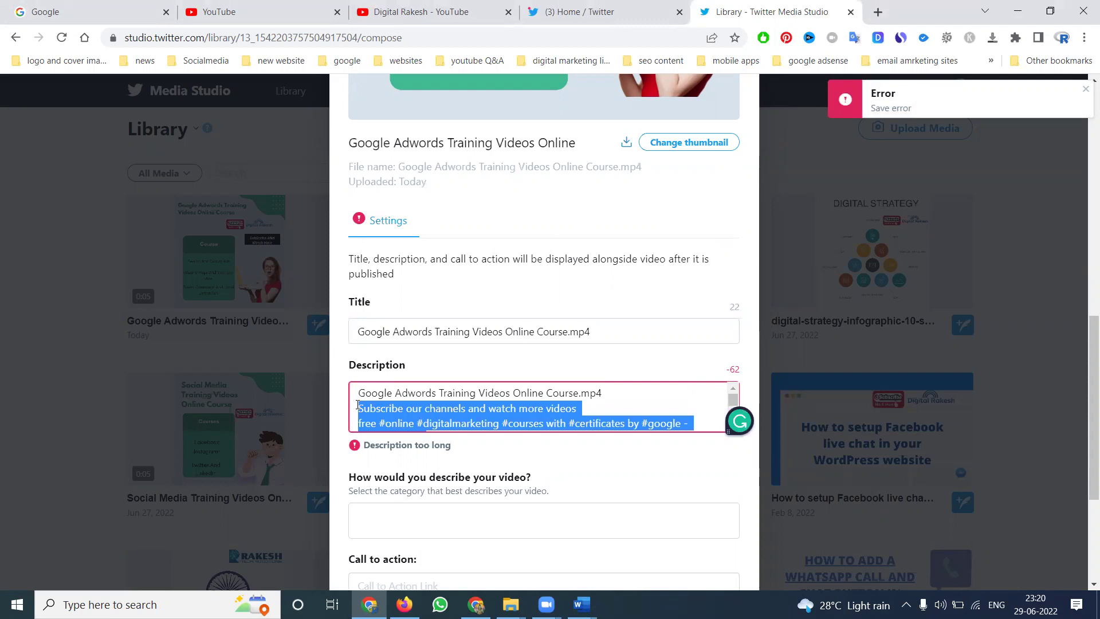
pyautogui.press('BackSpace')
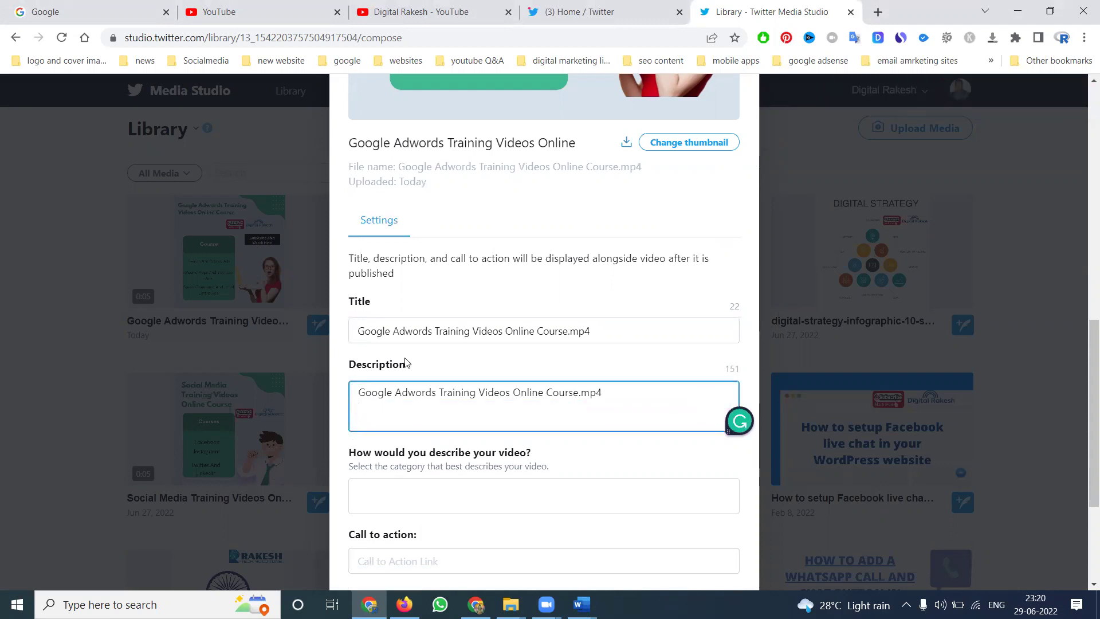
pyautogui.scroll(-3, 405, 363)
pyautogui.tripleClick(419, 201)
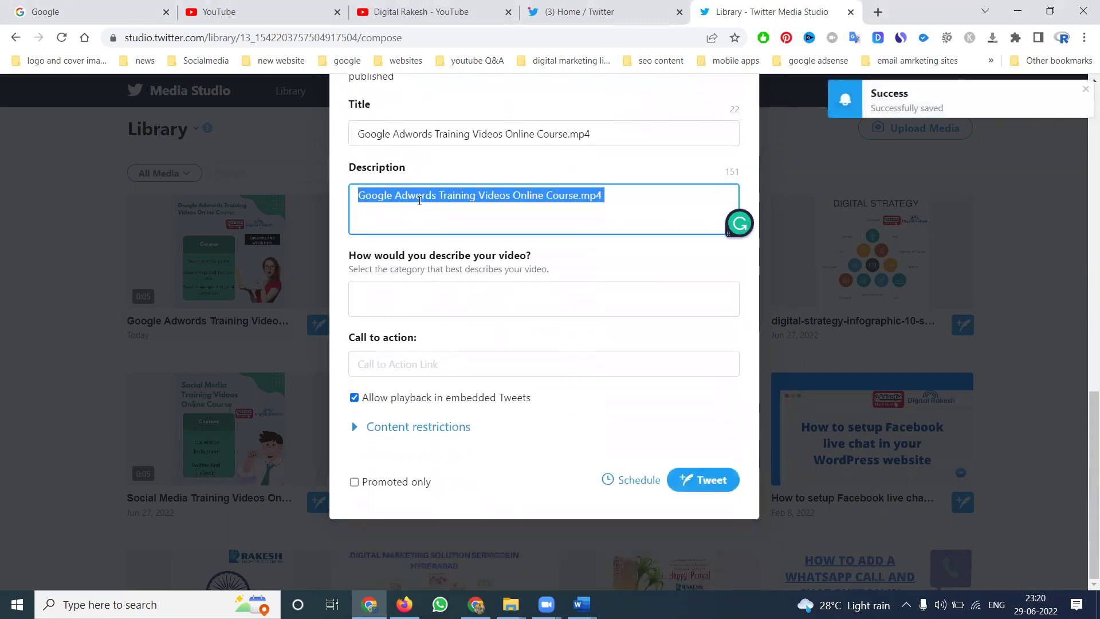
pyautogui.click(444, 298)
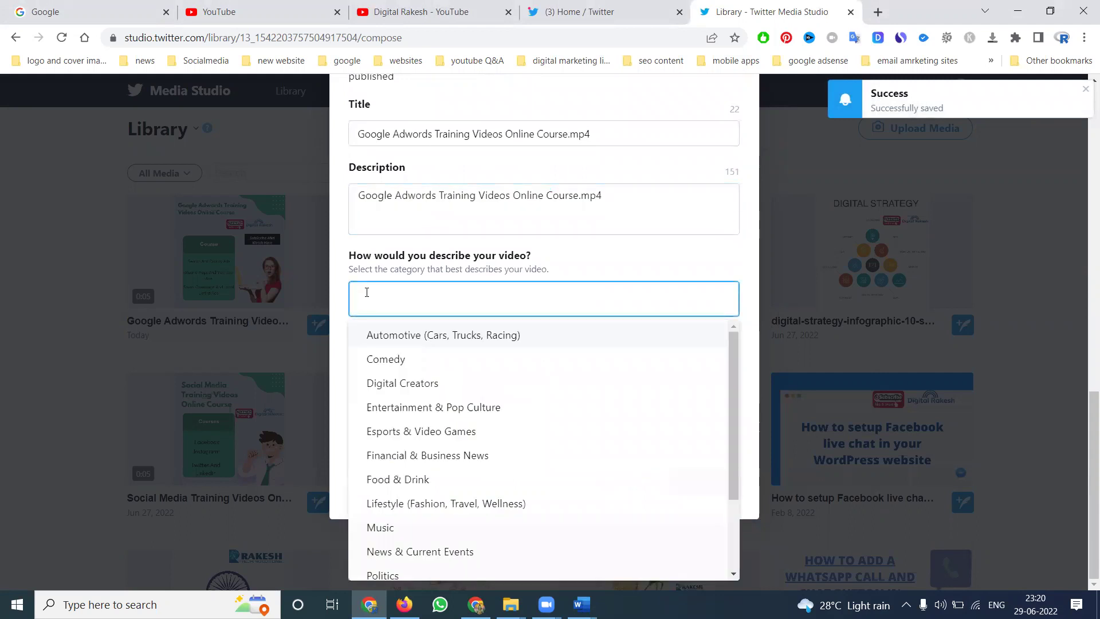
# Step: Set the video category to Digital Creators and review the geo-restriction options
pyautogui.click(400, 392)
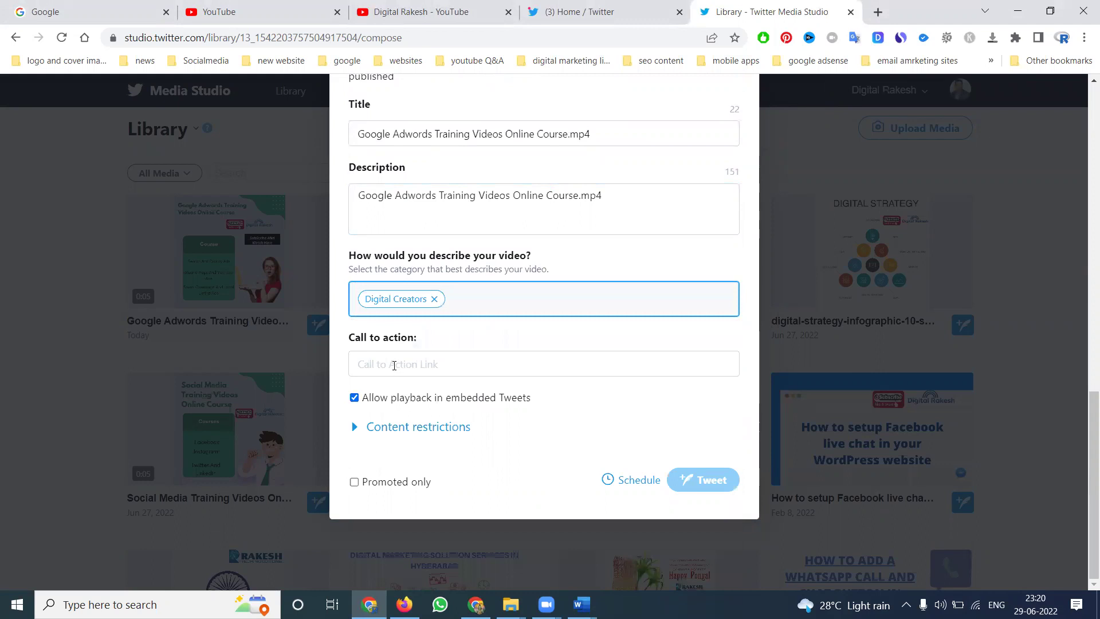
pyautogui.click(391, 364)
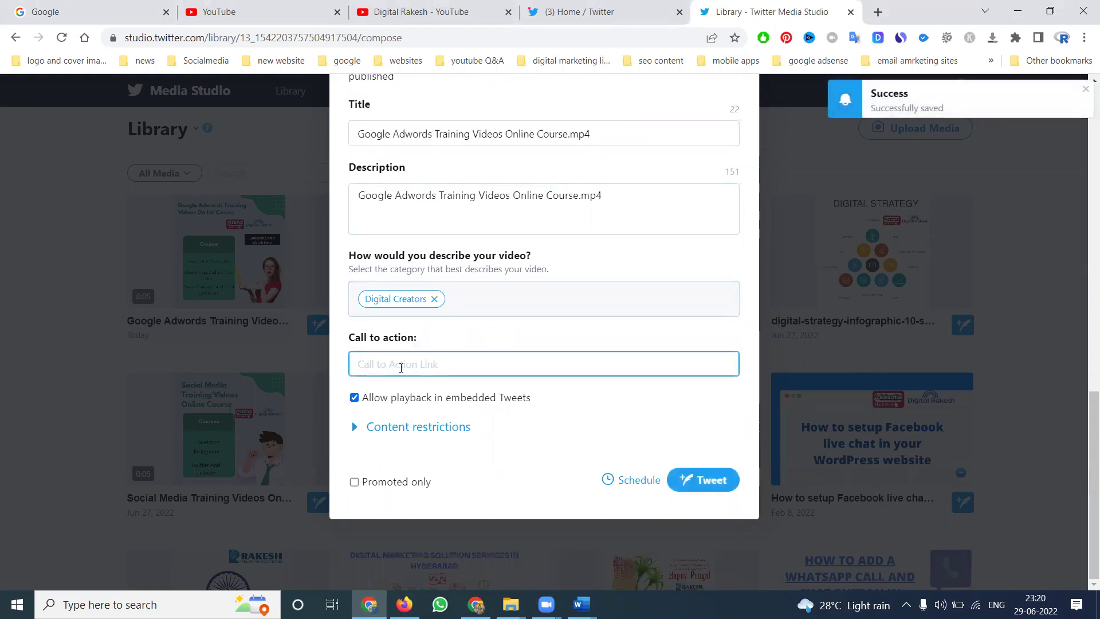
pyautogui.click(361, 426)
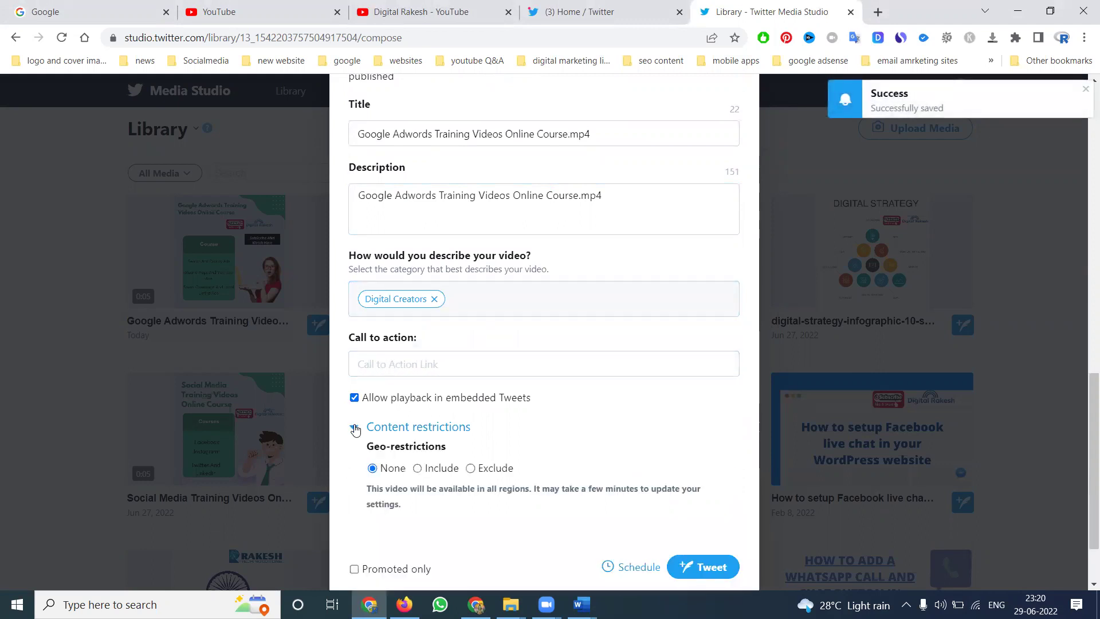
pyautogui.scroll(-2, 378, 413)
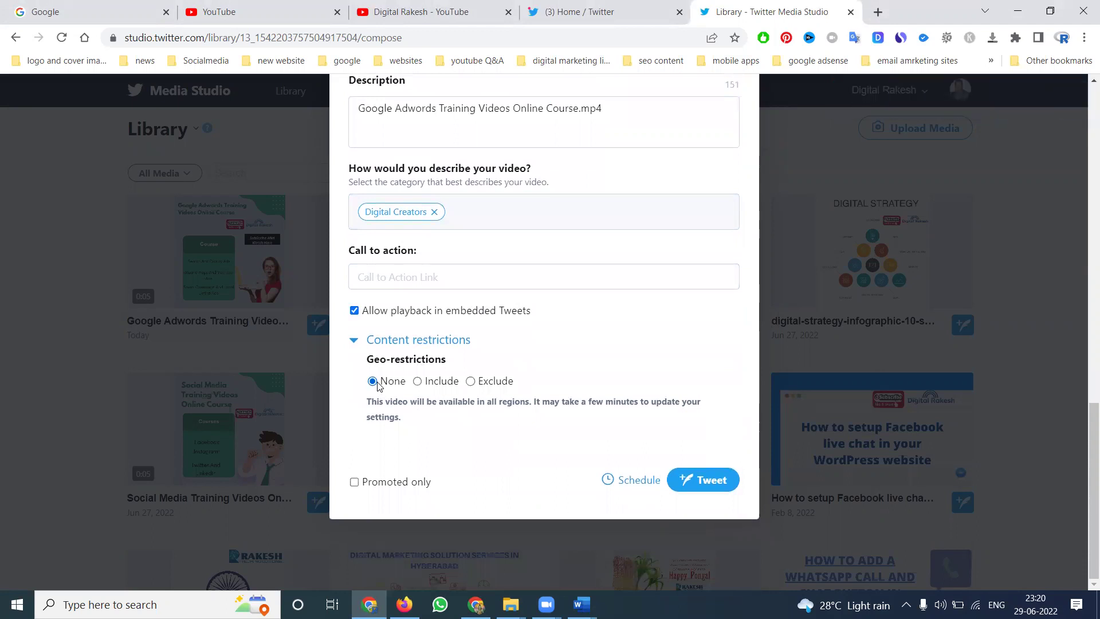
pyautogui.click(419, 382)
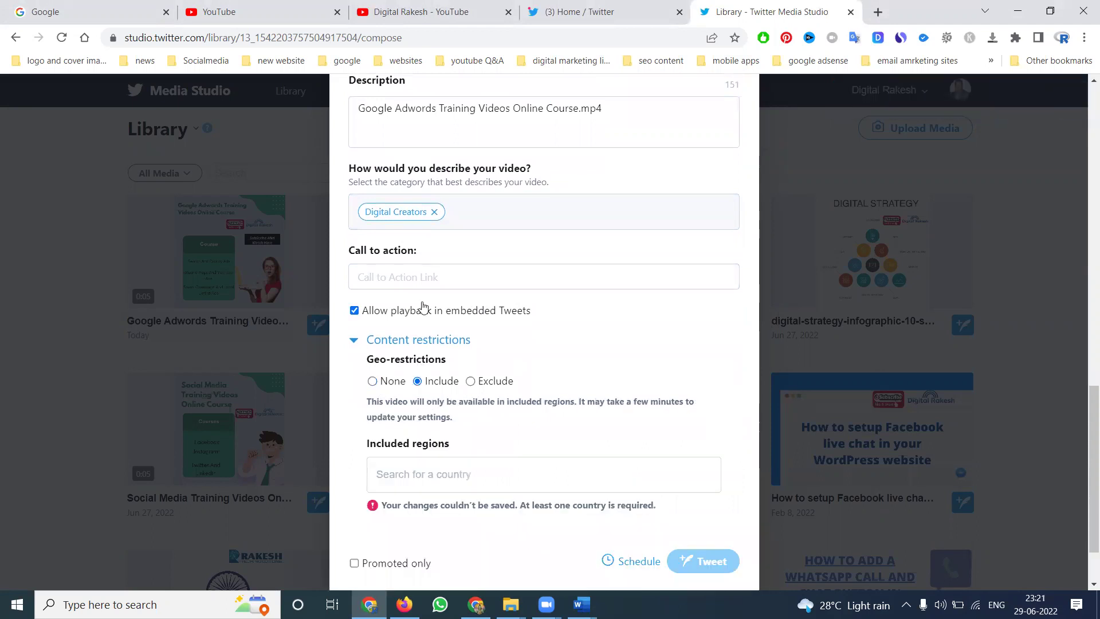
# Step: Add the YouTube channel link as a Watch Now call to action, allow all regions, and tweet
pyautogui.click(420, 275)
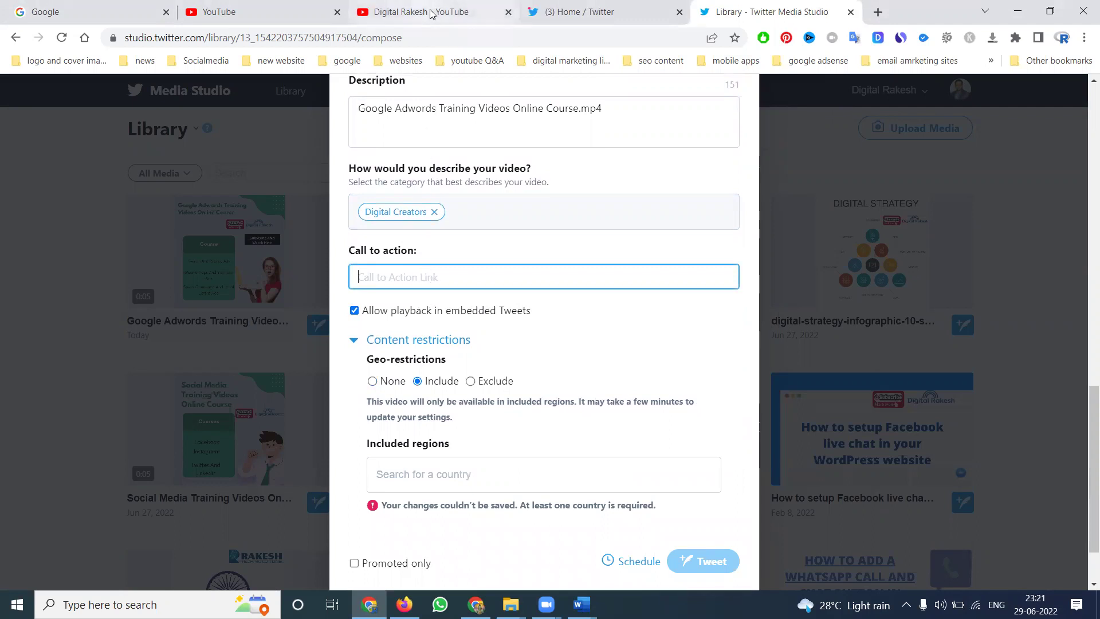
pyautogui.hotkey('alt', 'Tab')
pyautogui.click(405, 258)
pyautogui.hotkey('ctrl', 'c')
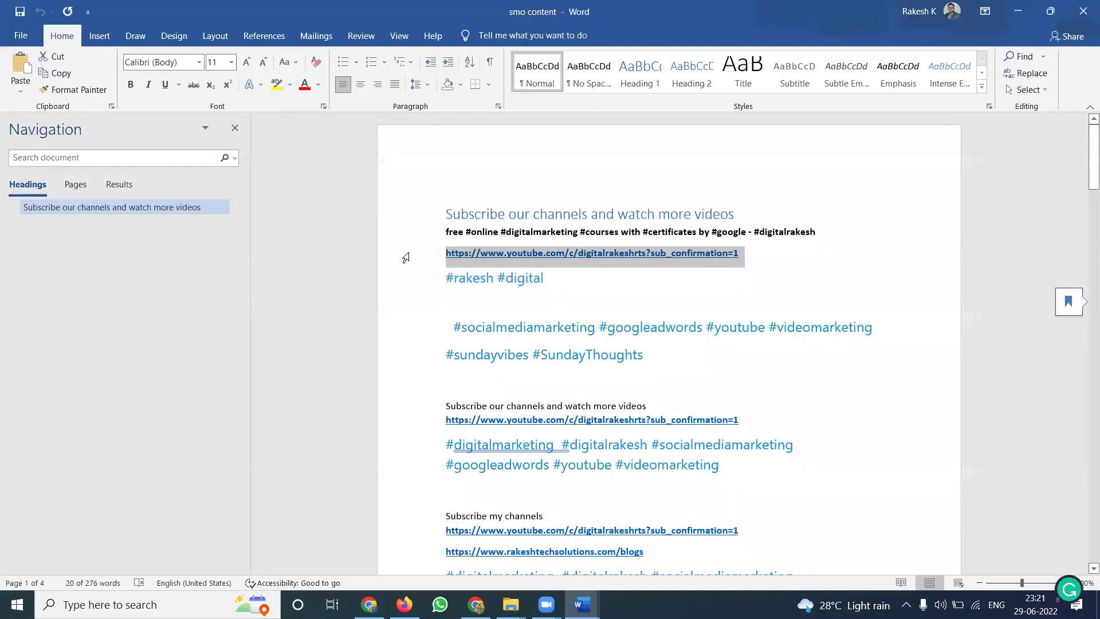
pyautogui.hotkey('alt', 'Tab')
pyautogui.hotkey('ctrl', 'v')
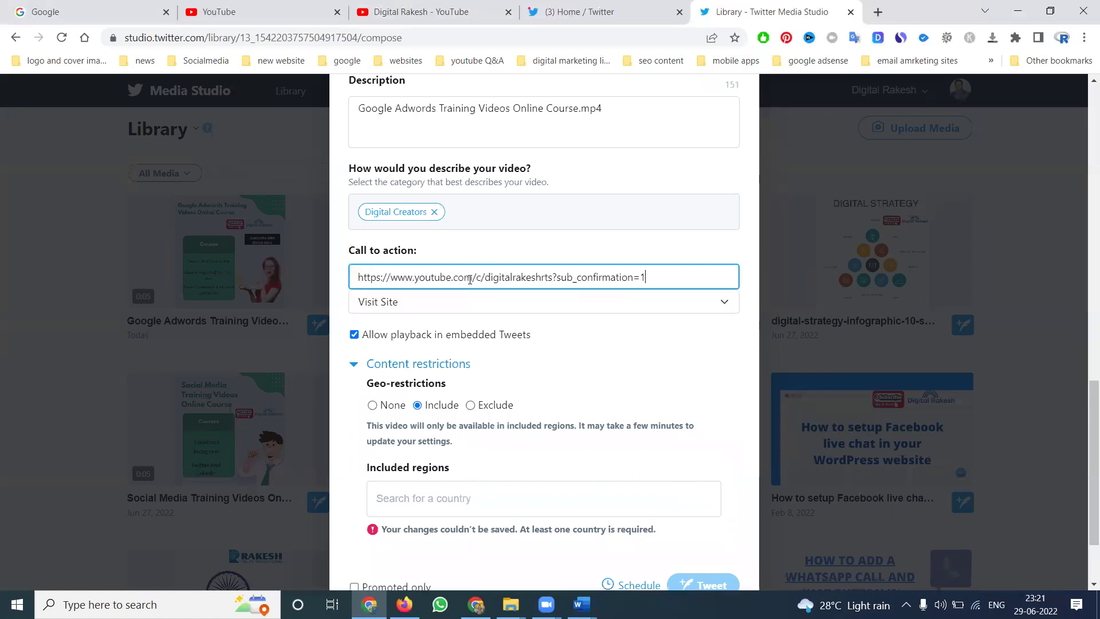
pyautogui.click(431, 302)
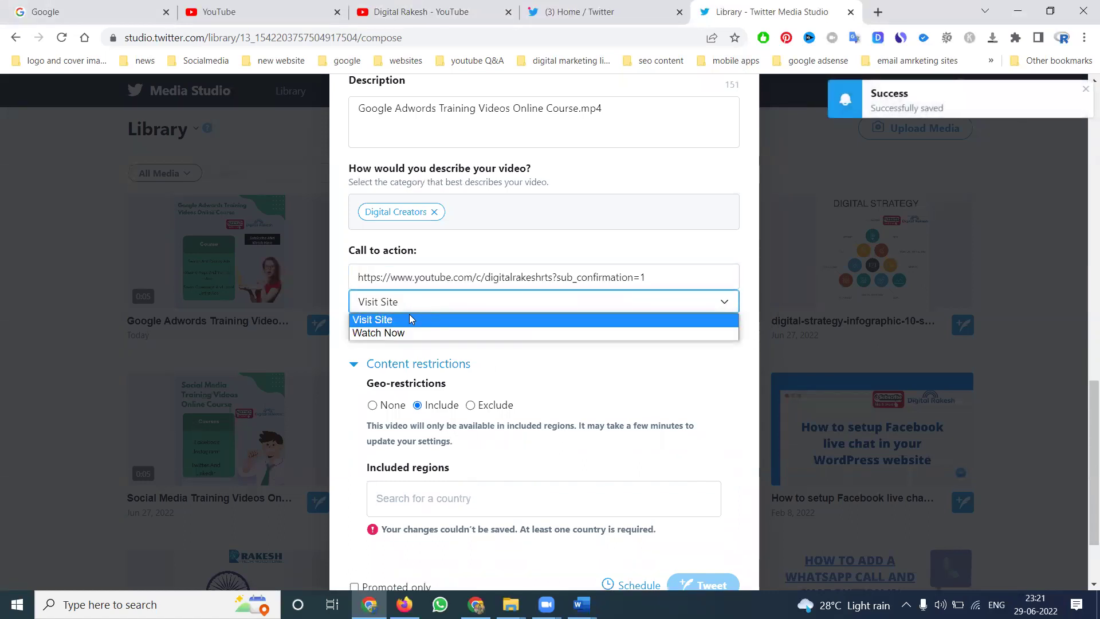
pyautogui.click(402, 333)
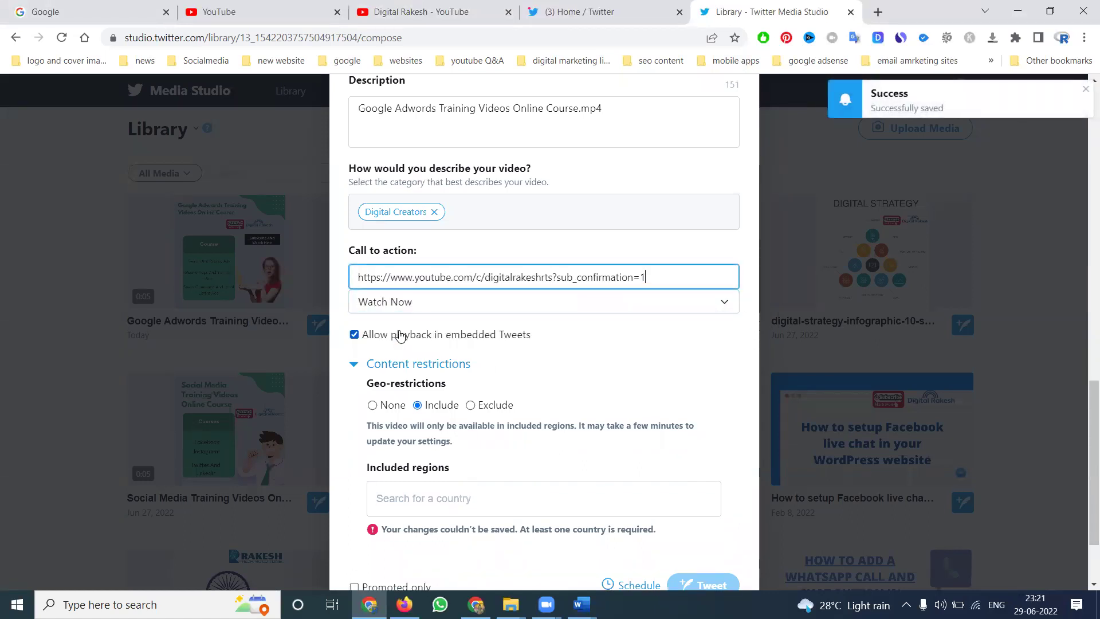
pyautogui.click(373, 407)
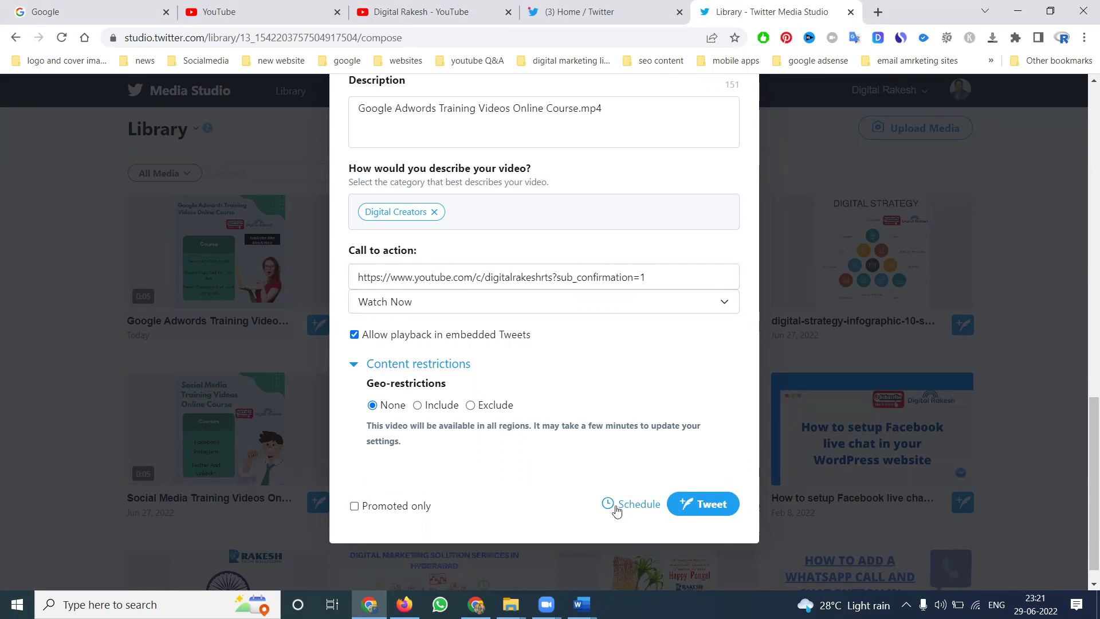
pyautogui.click(705, 506)
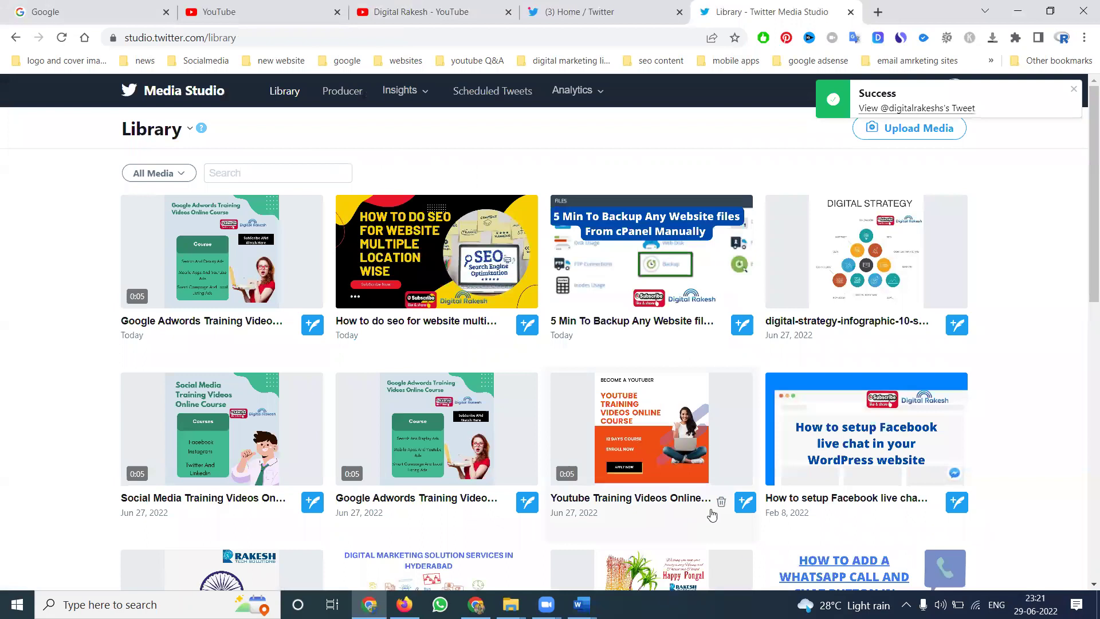
# Step: On the Twitter profile, follow the Adwords tweet's 'Watch now at youtube.com' link
pyautogui.click(562, 9)
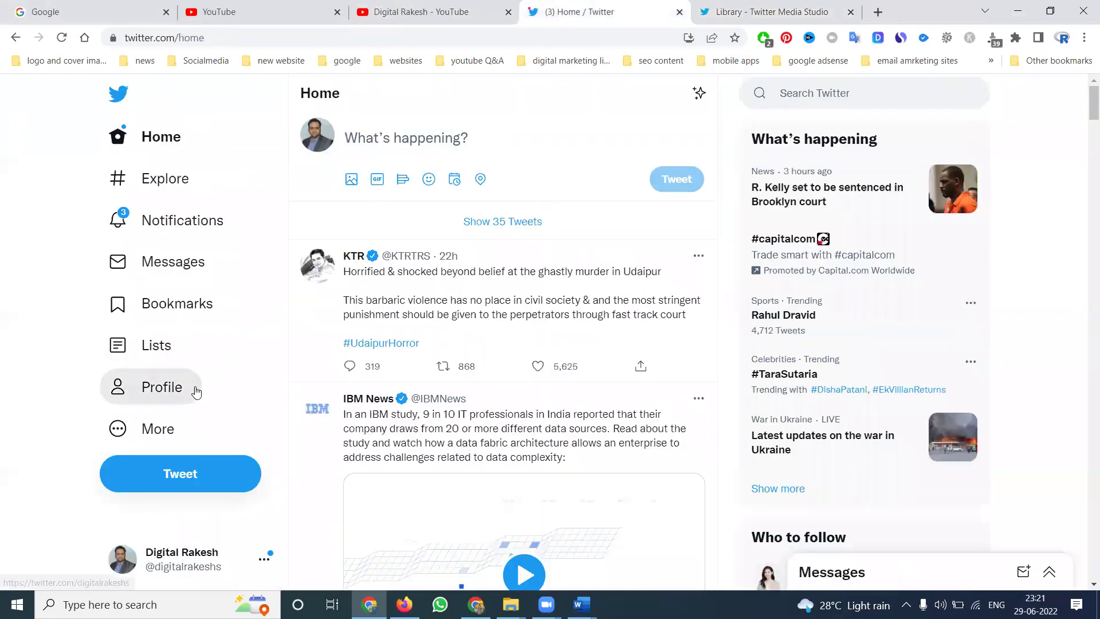
pyautogui.click(192, 387)
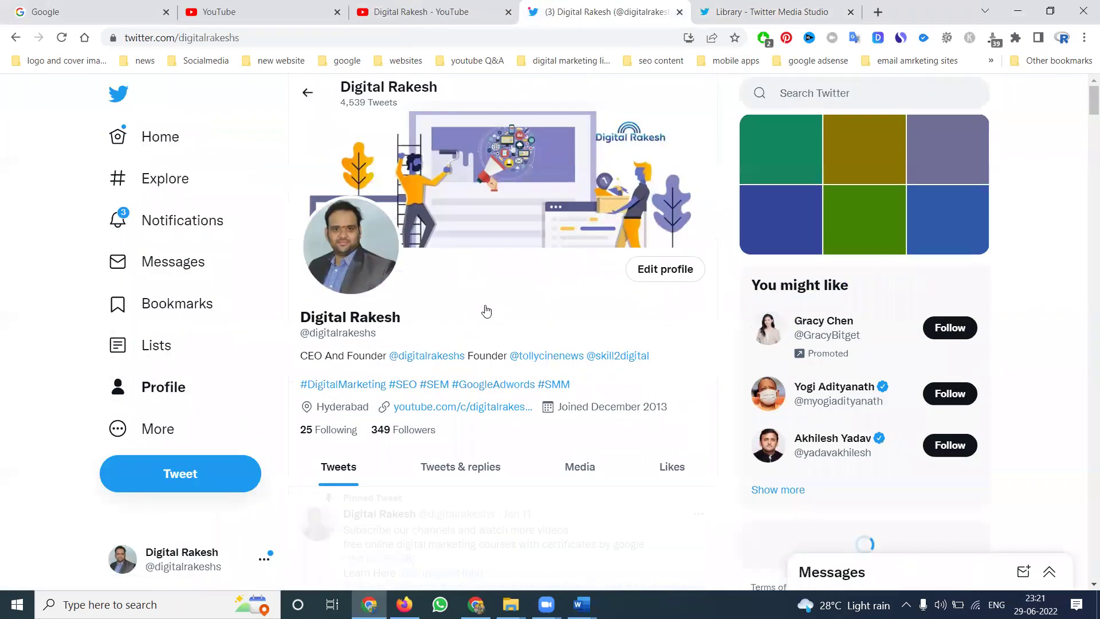
pyautogui.scroll(-6, 487, 311)
pyautogui.scroll(-3, 486, 311)
pyautogui.scroll(-5, 486, 310)
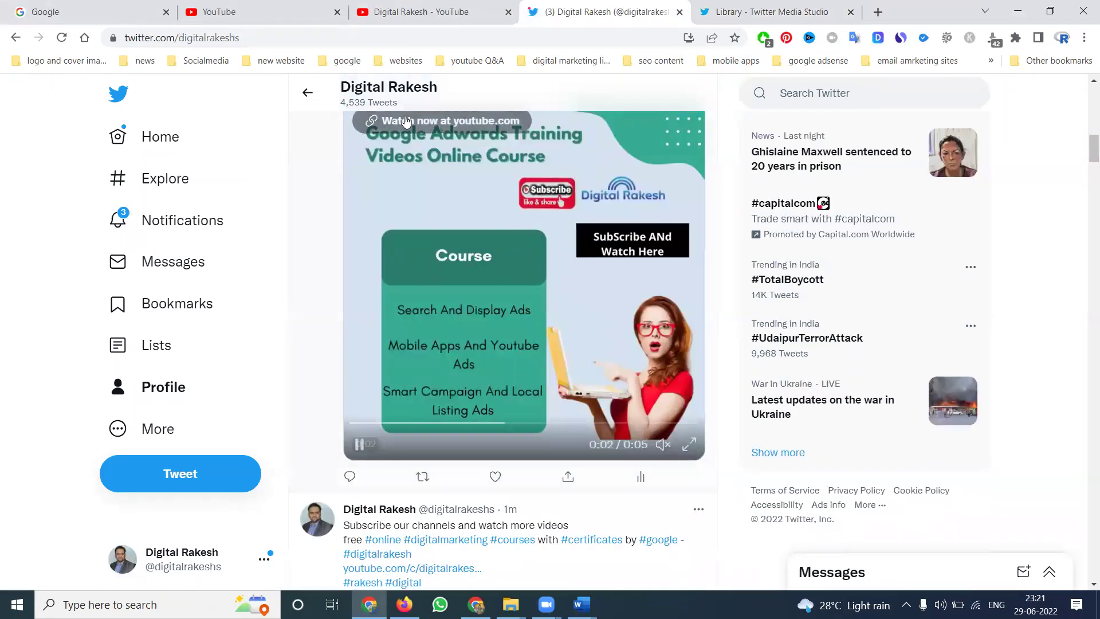
pyautogui.click(405, 121)
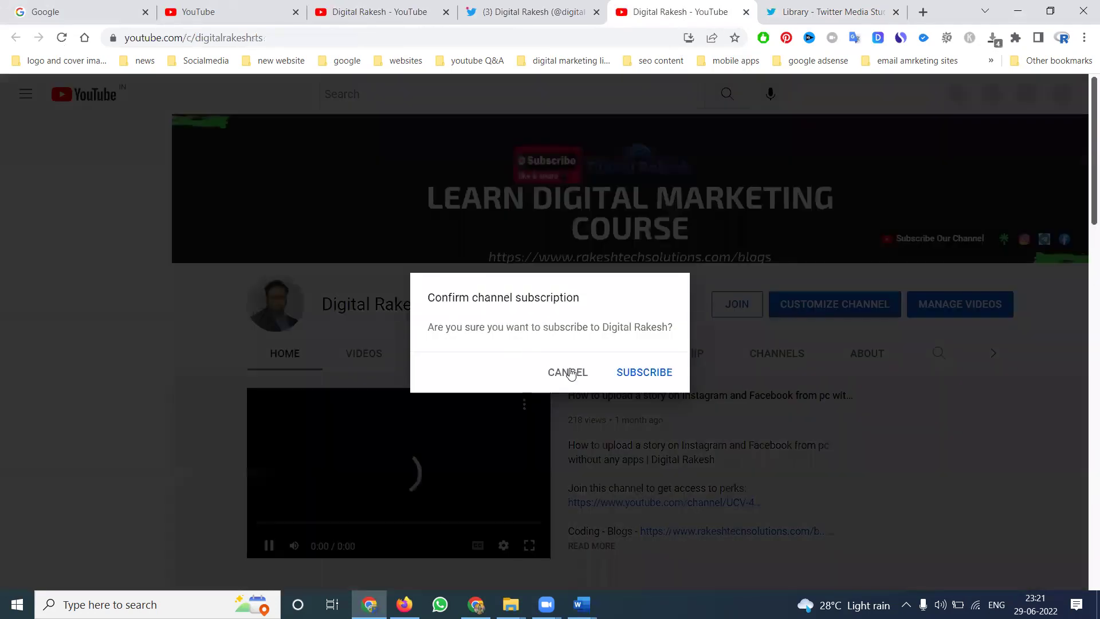
# Step: Cancel the subscribe prompt, view the channel's VIDEOS tab, and return to the Twitter profile
pyautogui.click(571, 373)
pyautogui.click(364, 353)
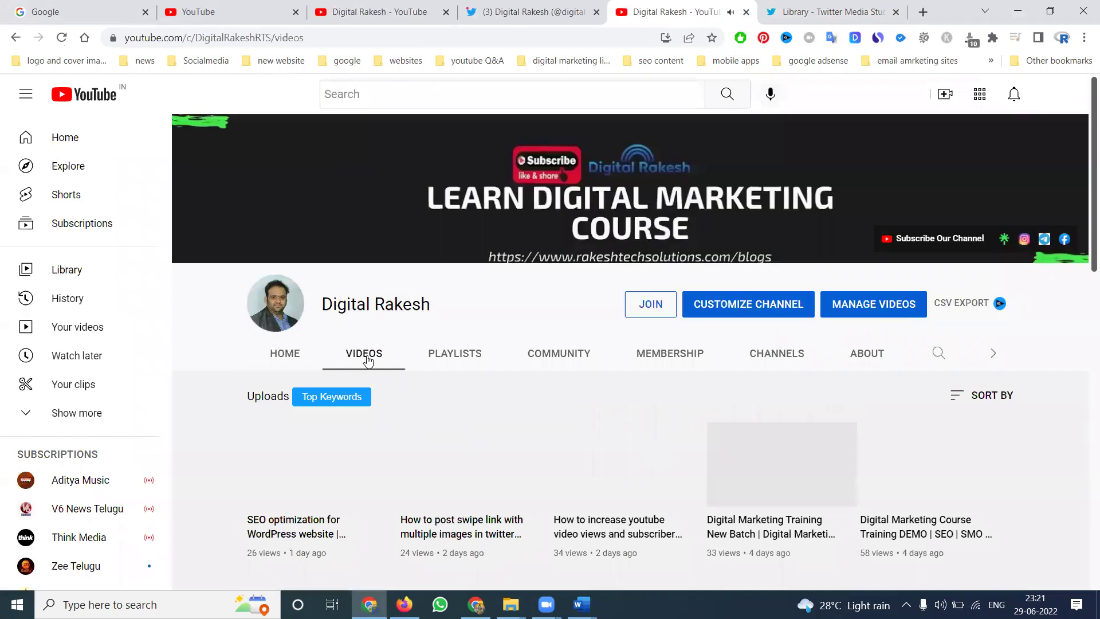
pyautogui.click(531, 12)
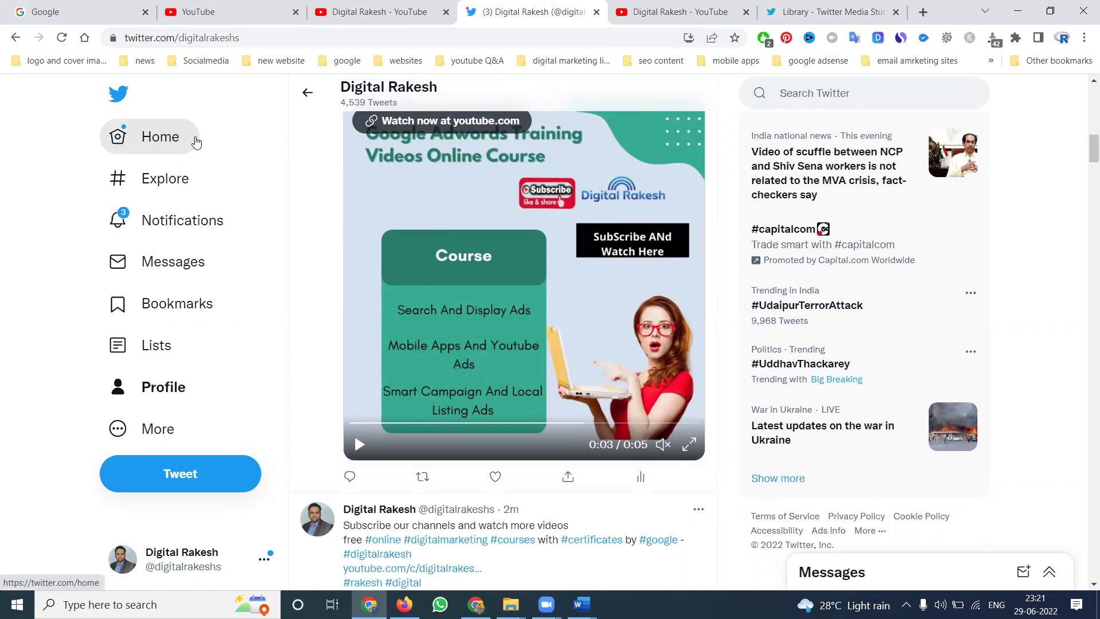
# Step: Return to the Library and open the Google Adwords video's tweet compose dialog
pyautogui.click(825, 11)
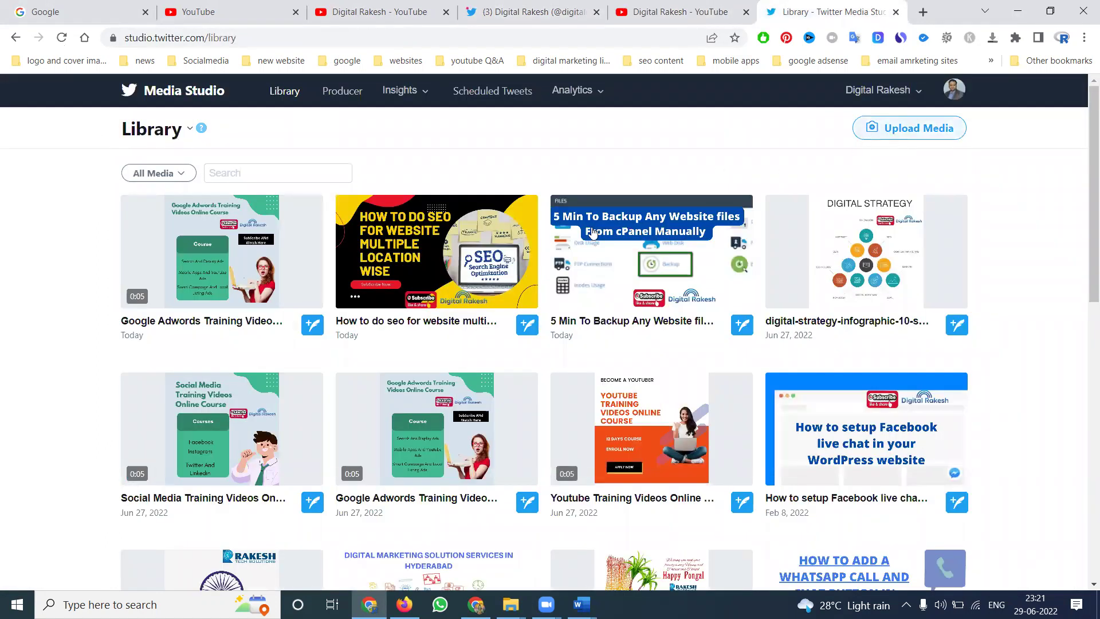
pyautogui.click(527, 325)
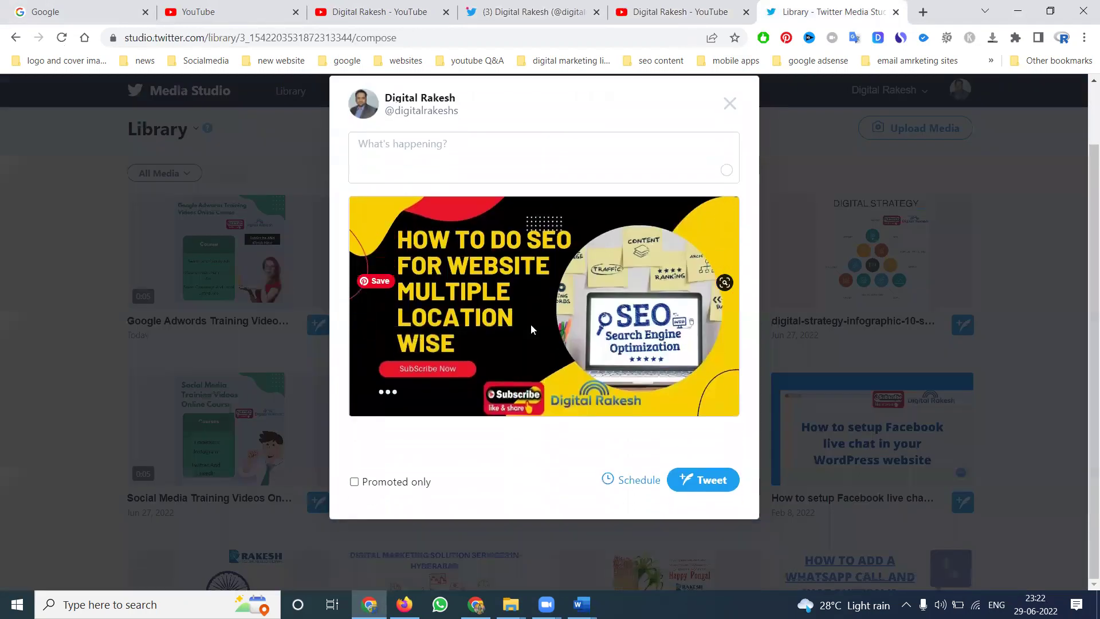
pyautogui.click(730, 111)
pyautogui.click(313, 327)
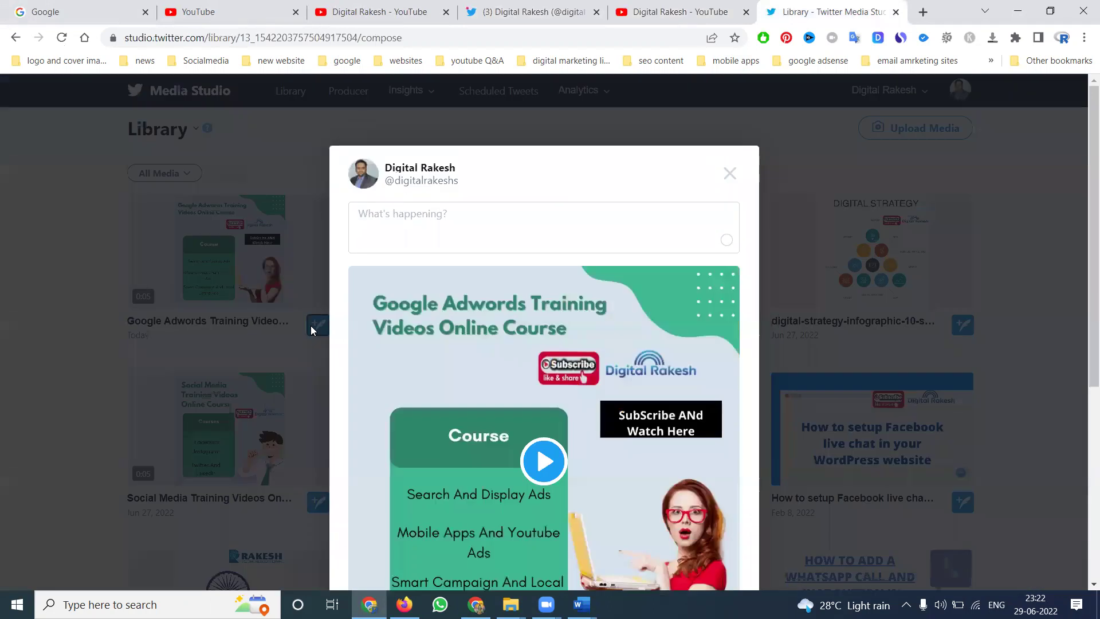
pyautogui.scroll(-5, 406, 401)
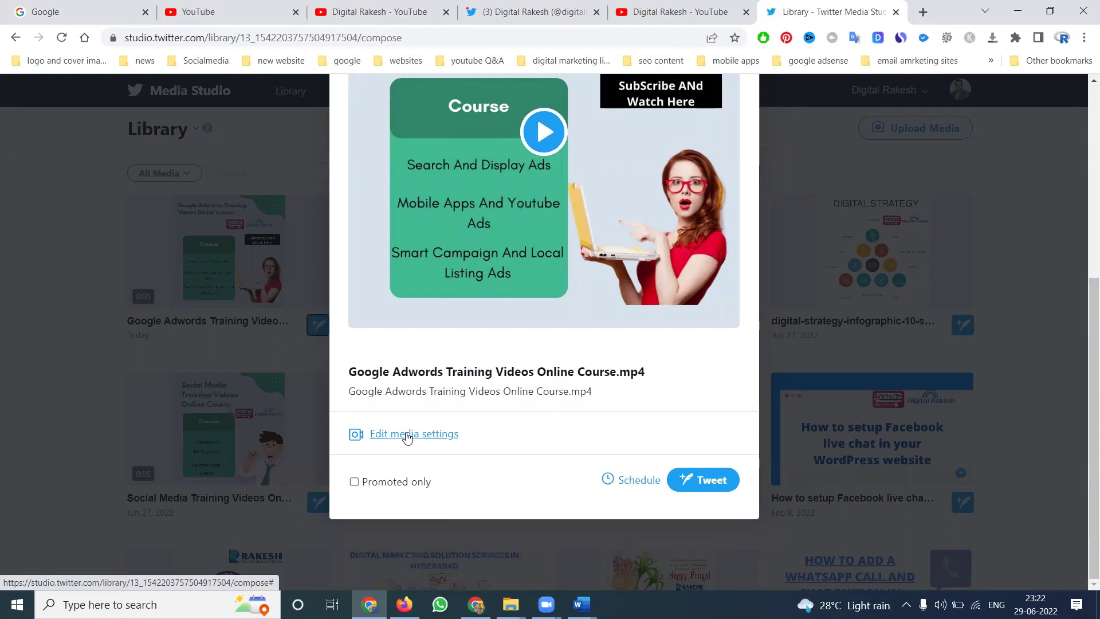
pyautogui.scroll(5, 555, 269)
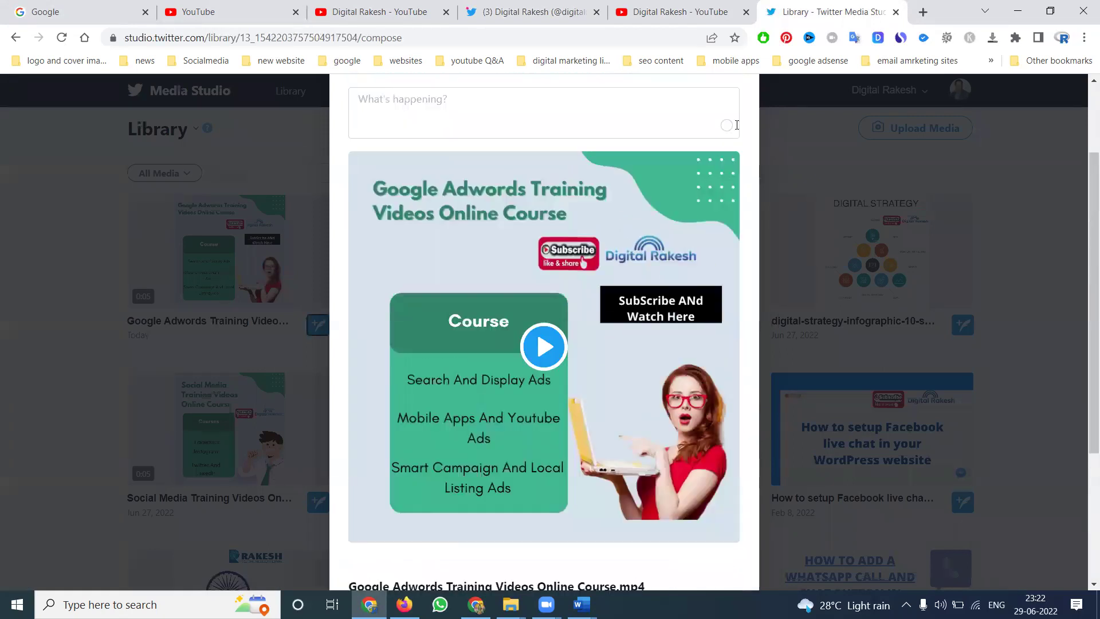
pyautogui.scroll(-5, 613, 286)
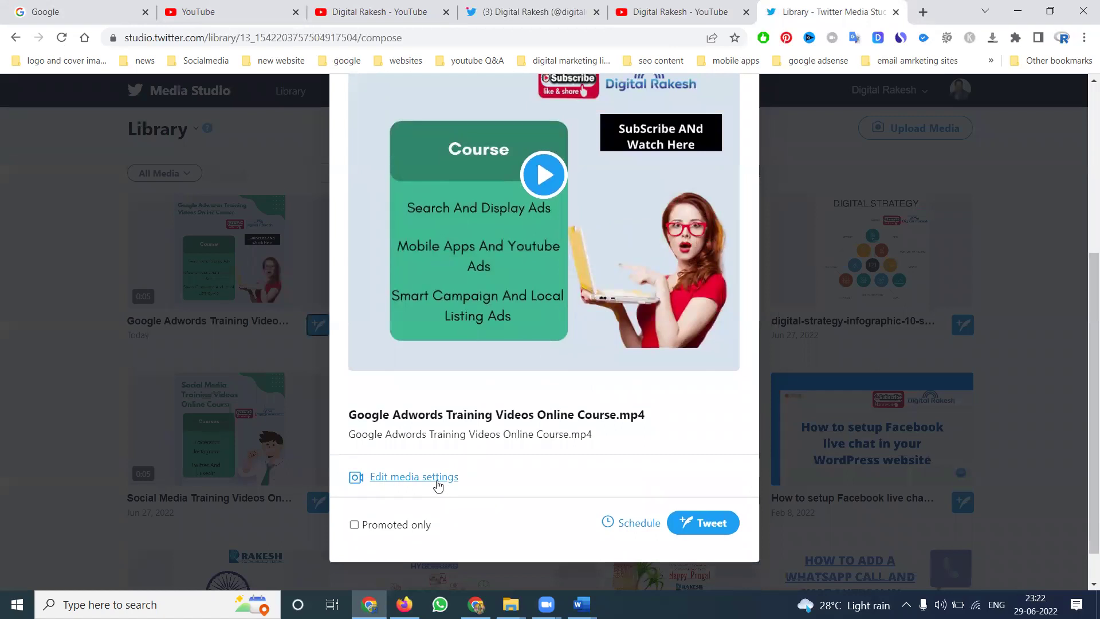
# Step: Review the Adwords video's saved title, description and Watch Now link, then close the dialog
pyautogui.click(426, 483)
pyautogui.scroll(-6, 443, 351)
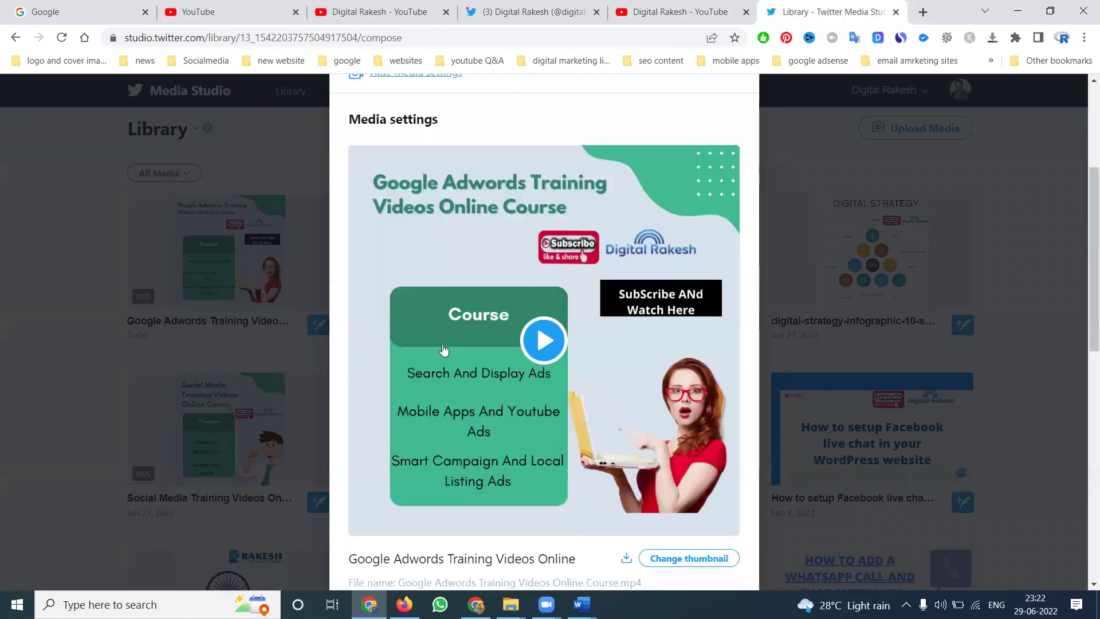
pyautogui.scroll(-8, 444, 350)
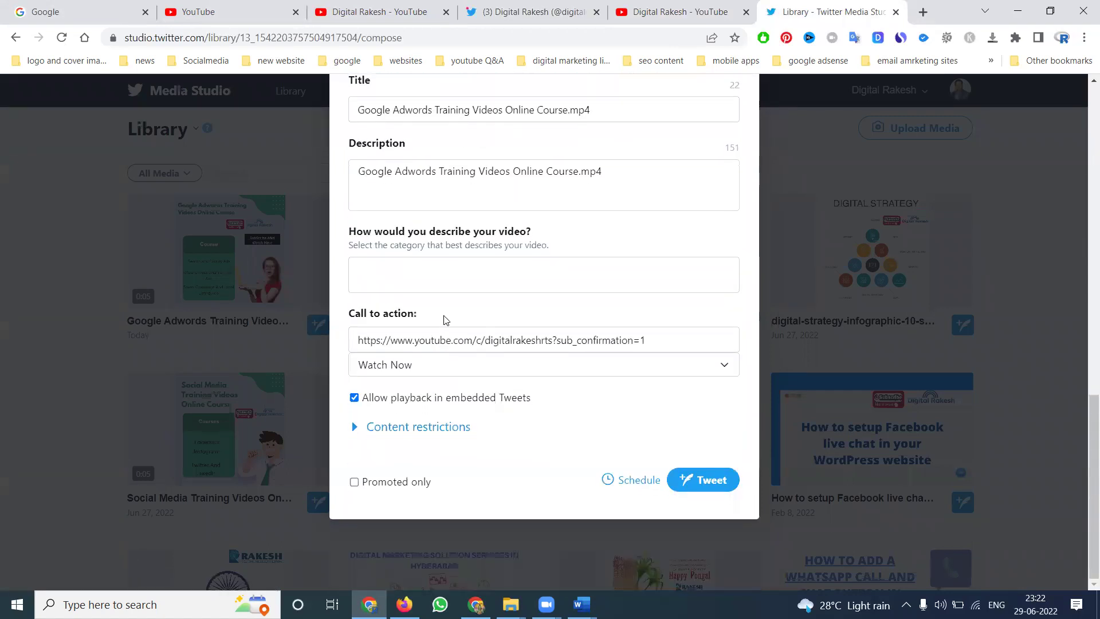
pyautogui.click(429, 367)
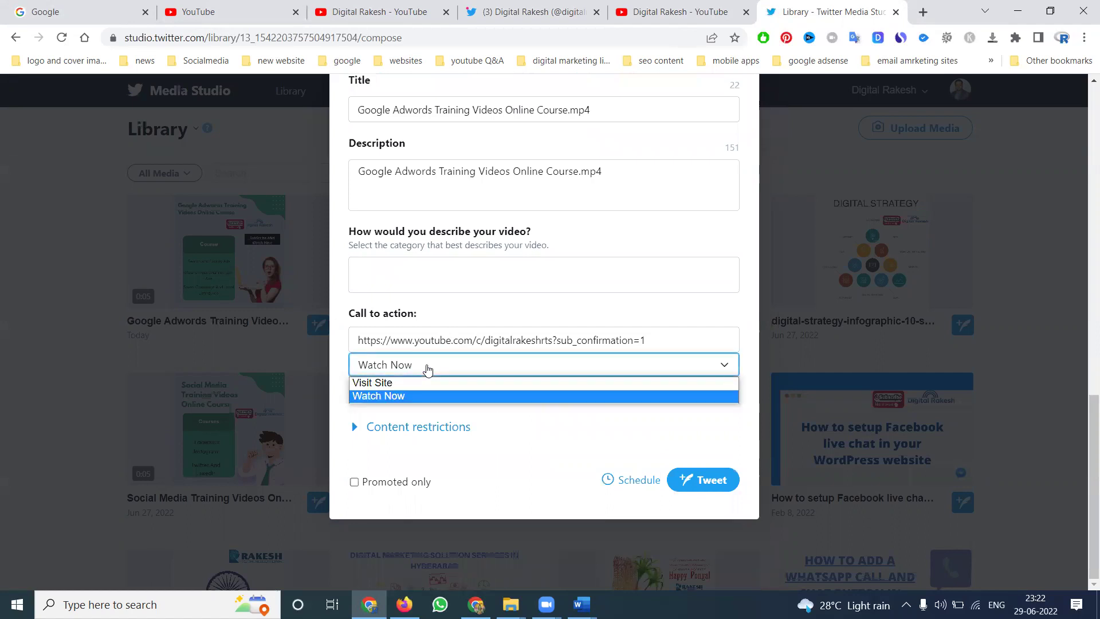
pyautogui.scroll(4, 549, 198)
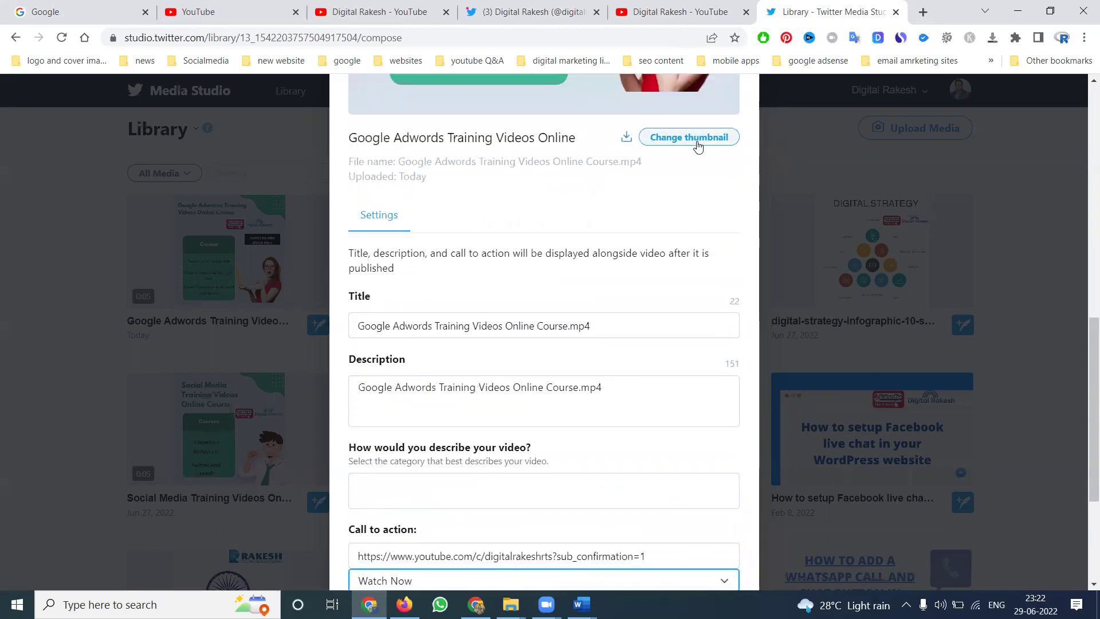
pyautogui.scroll(5, 698, 148)
pyautogui.scroll(5, 697, 148)
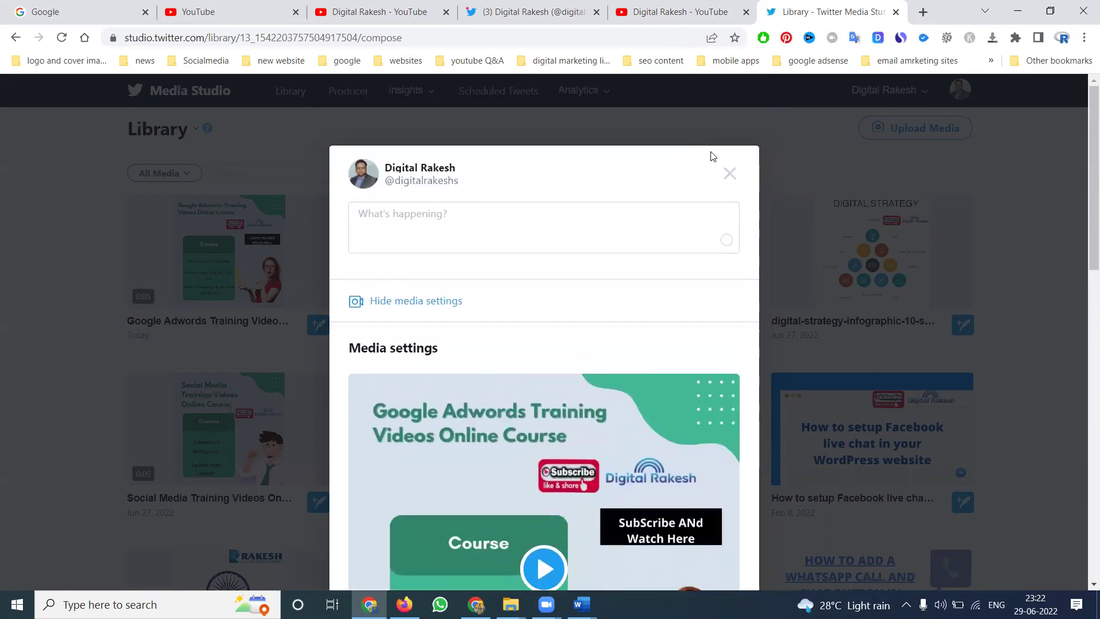
pyautogui.click(730, 174)
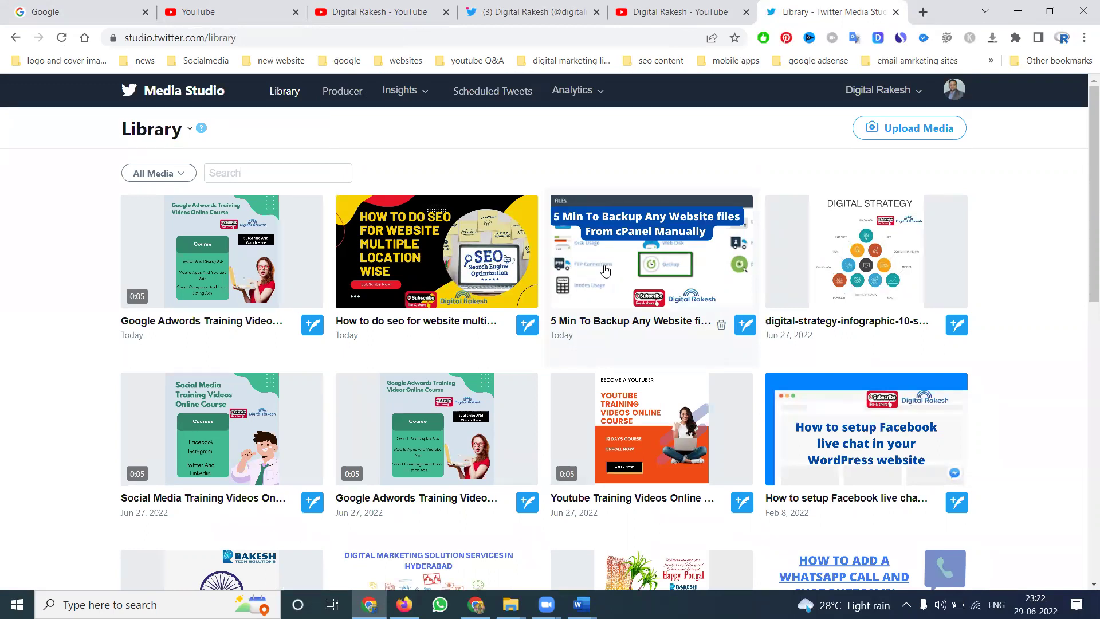
# Step: Start a Youtube Training video tweet with the video title, minus .mp4, as its first line
pyautogui.click(748, 506)
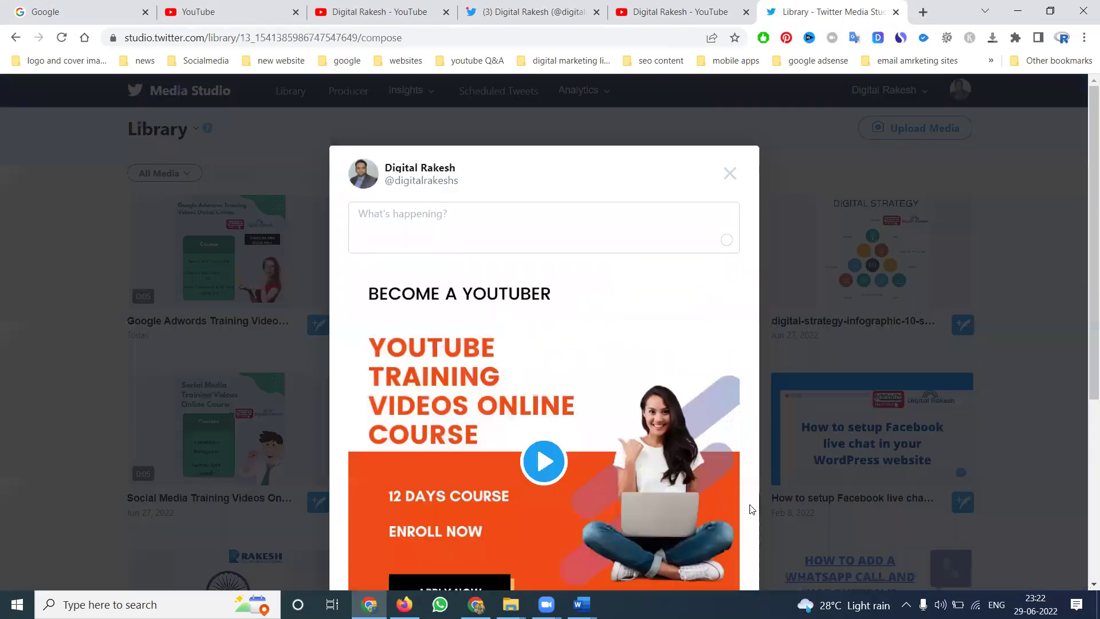
pyautogui.scroll(-5, 543, 290)
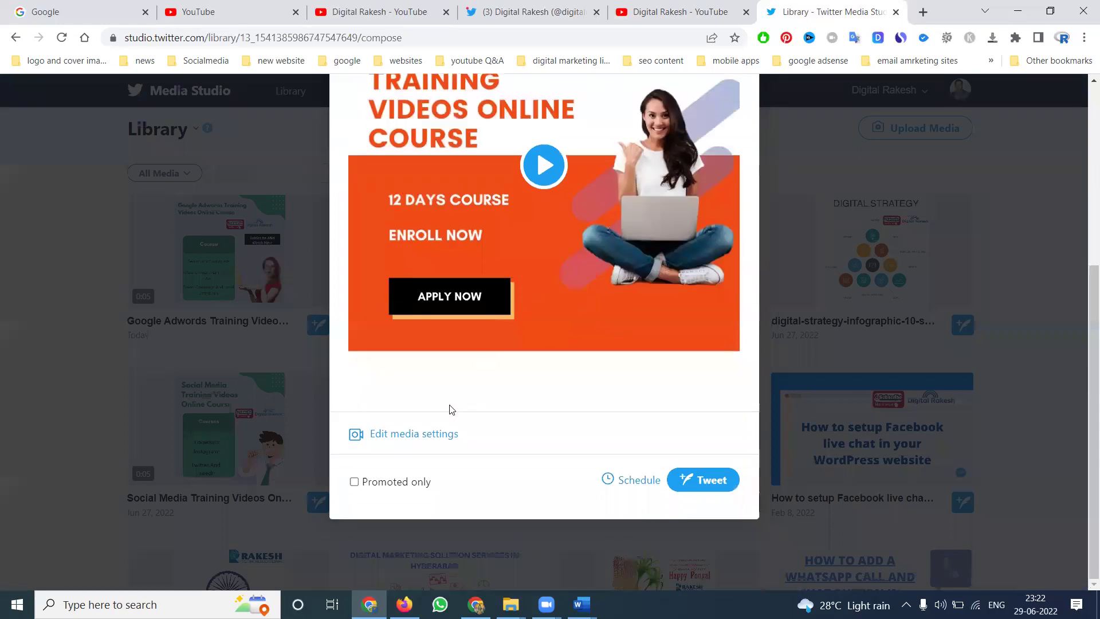
pyautogui.click(445, 433)
pyautogui.scroll(-2, 487, 366)
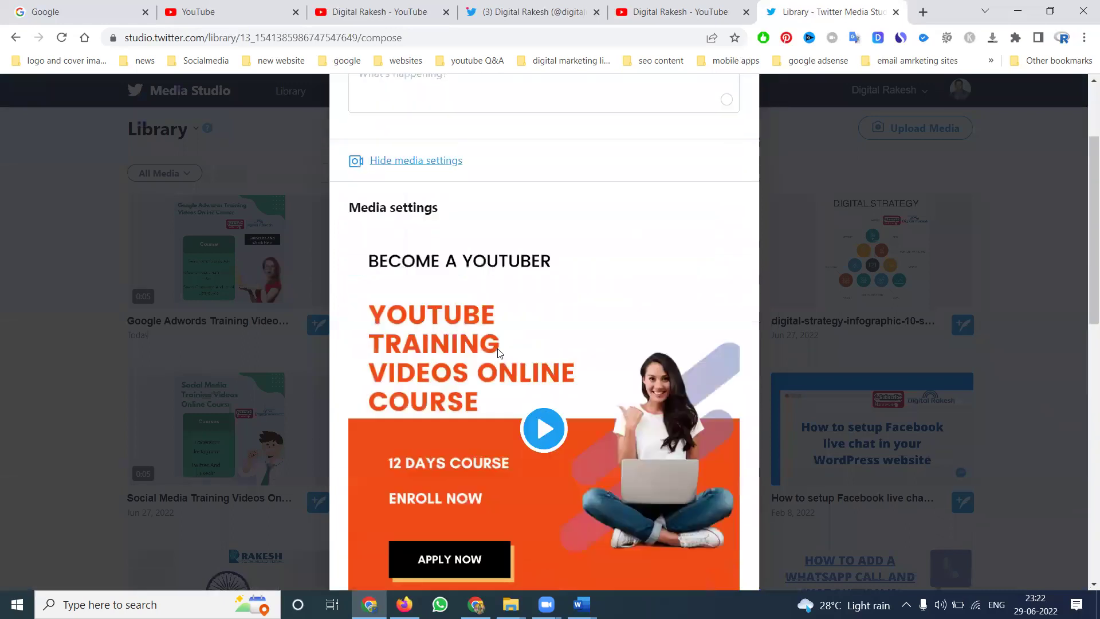
pyautogui.scroll(-5, 499, 353)
pyautogui.tripleClick(491, 288)
pyautogui.hotkey('ctrl', 'c')
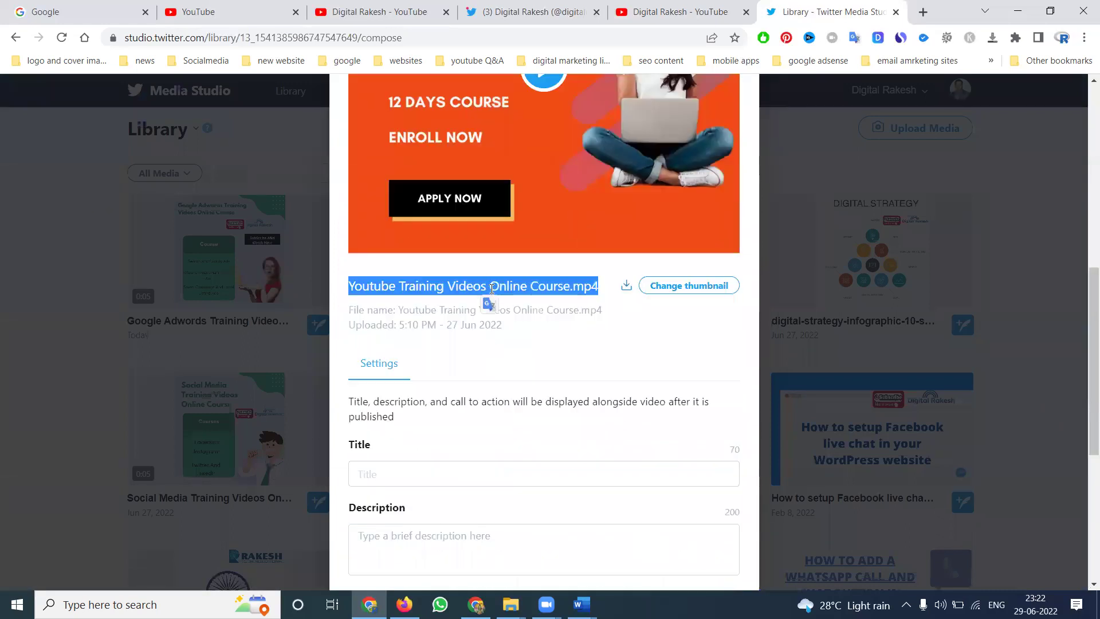
pyautogui.scroll(5, 447, 255)
pyautogui.scroll(3, 428, 155)
pyautogui.click(414, 227)
pyautogui.hotkey('ctrl', 'v')
pyautogui.press('BackSpace')
pyautogui.press('BackSpace')
pyautogui.press('BackSpace')
pyautogui.press('Return')
# Step: Copy the subscribe message, YouTube link and hashtags from the smo content document into the tweet
pyautogui.click(582, 604)
pyautogui.click(630, 569)
pyautogui.moveTo(430, 277); pyautogui.dragTo(430, 225)
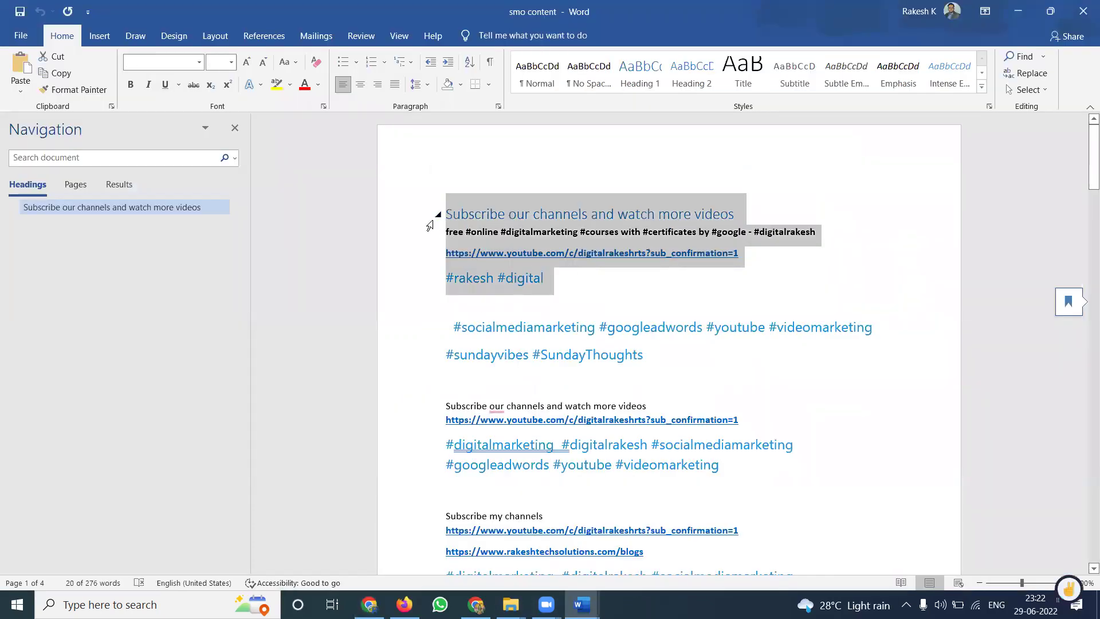
pyautogui.hotkey('ctrl', 'c')
pyautogui.hotkey('alt', 'Tab')
pyautogui.hotkey('ctrl', 'v')
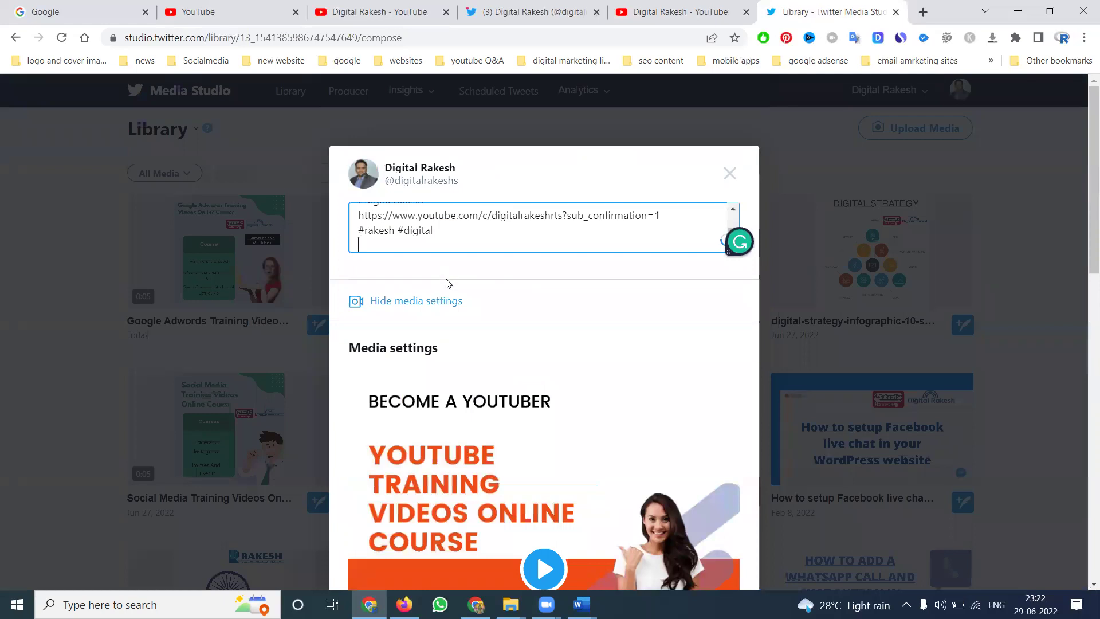
# Step: Fill the Title and Description fields with the video title from the tweet
pyautogui.scroll(5, 452, 234)
pyautogui.tripleClick(451, 214)
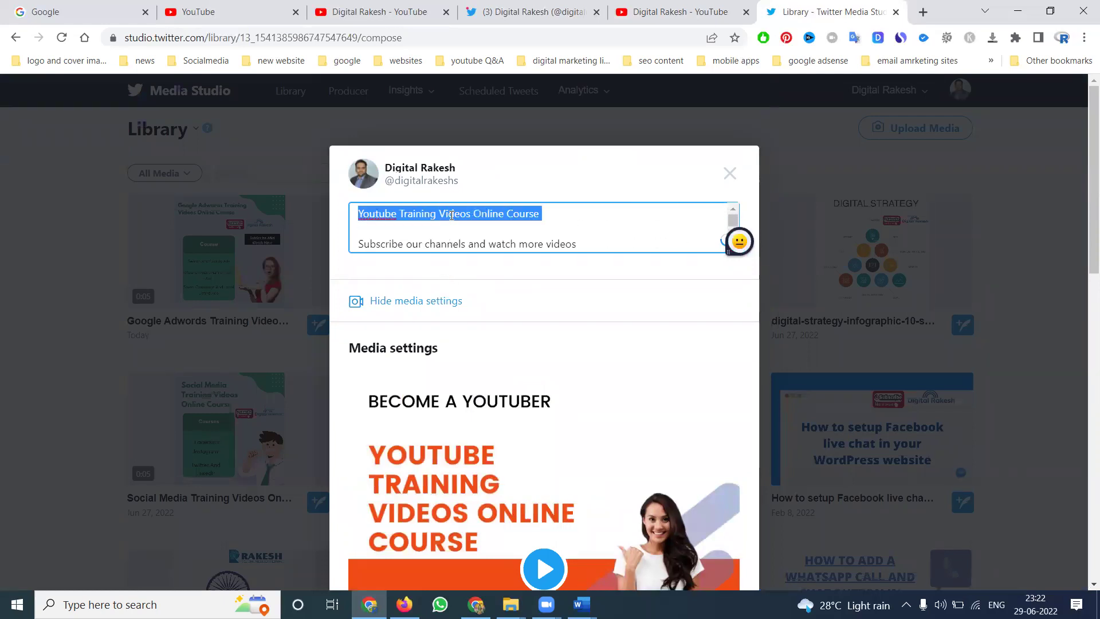
pyautogui.hotkey('ctrl', 'c')
pyautogui.scroll(-10, 407, 338)
pyautogui.click(413, 337)
pyautogui.hotkey('ctrl', 'v')
pyautogui.click(408, 384)
pyautogui.tripleClick(407, 332)
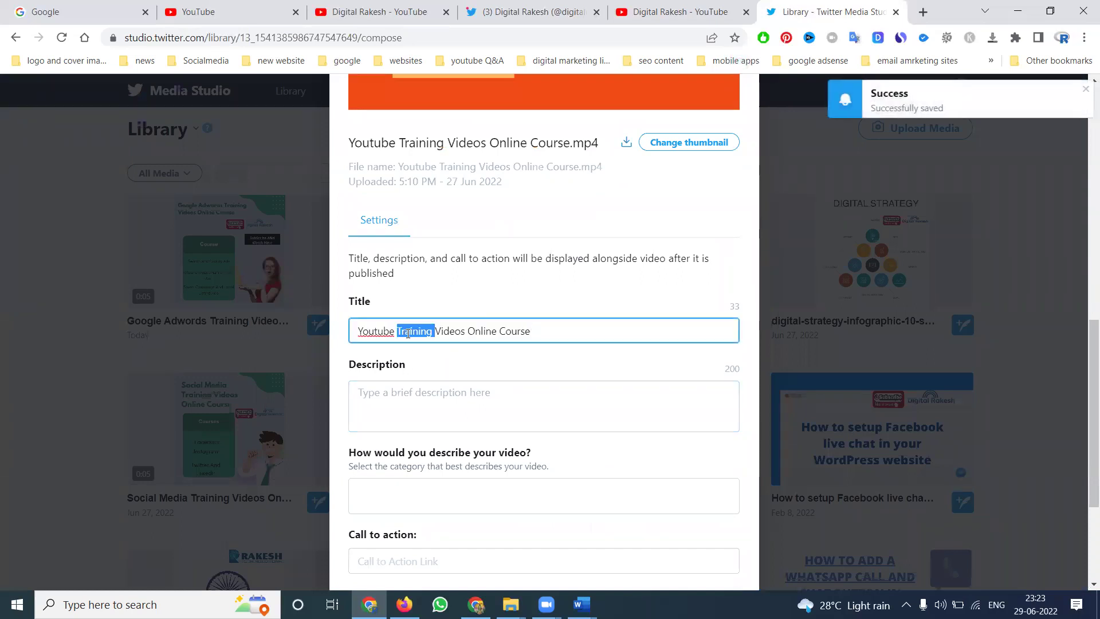
pyautogui.press('BackSpace')
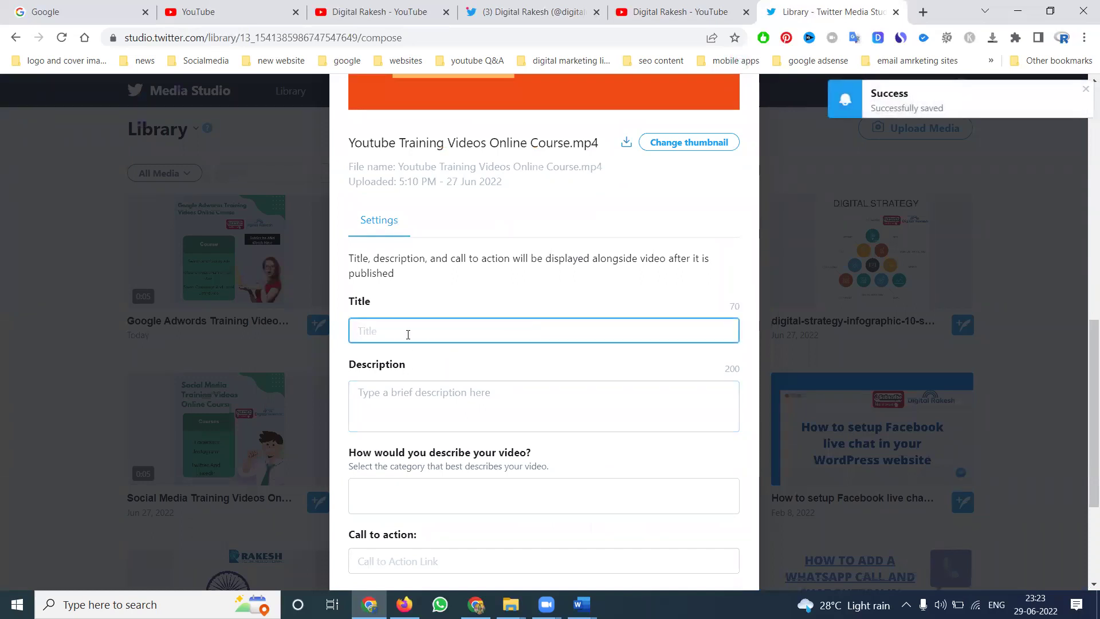
pyautogui.hotkey('ctrl', 'v')
pyautogui.click(395, 404)
pyautogui.hotkey('ctrl', 'v')
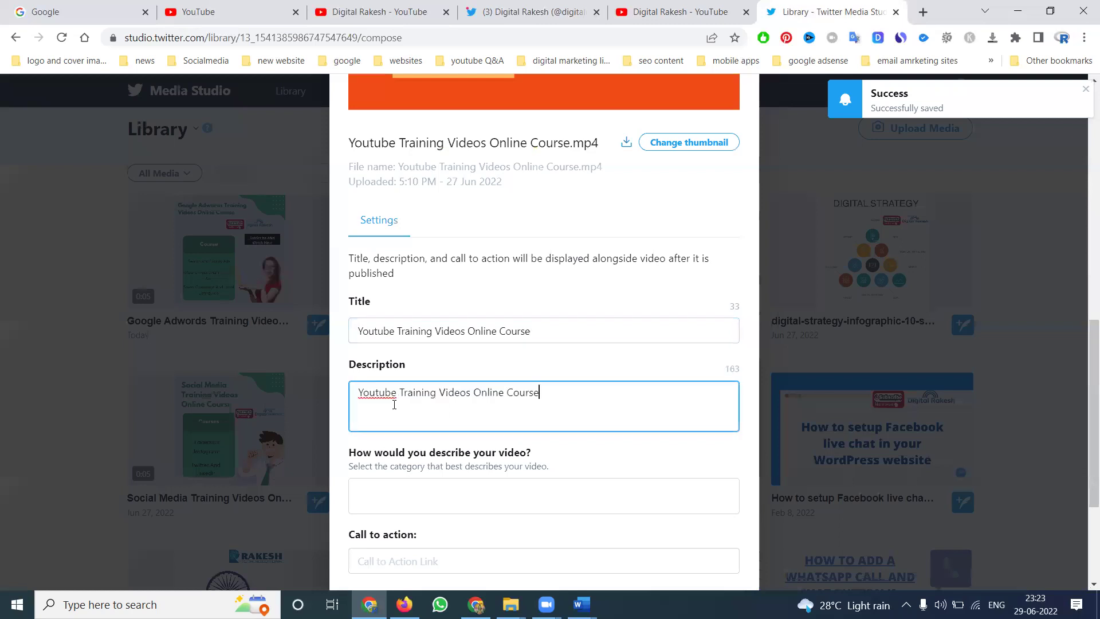
# Step: Choose the Digital Creators category and paste the YouTube link as the call-to-action URL
pyautogui.scroll(-2, 397, 415)
pyautogui.click(402, 417)
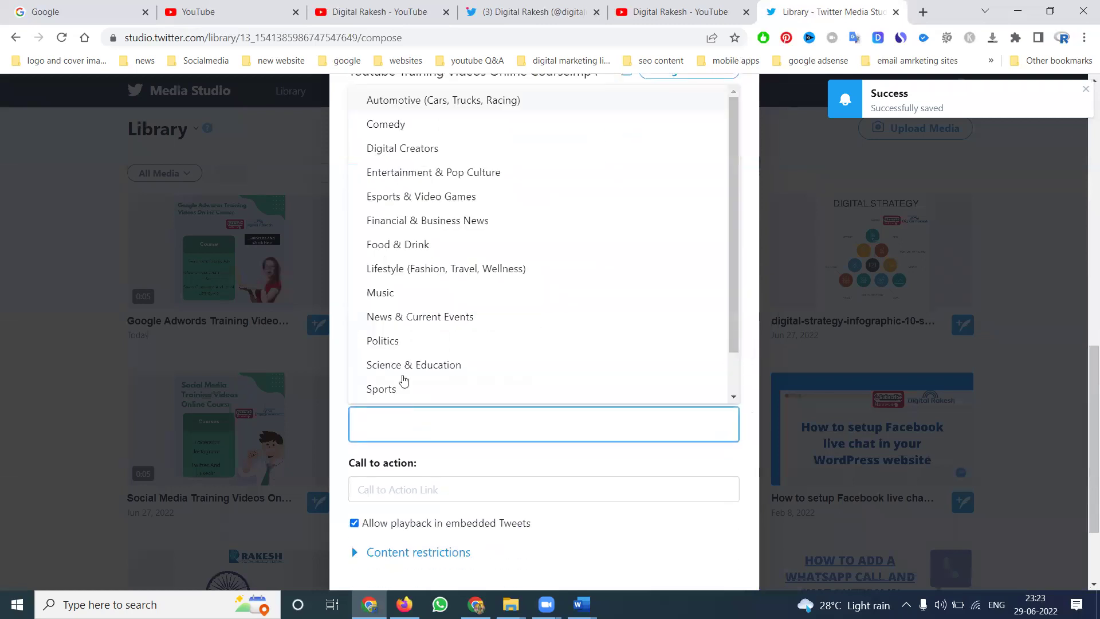
pyautogui.click(413, 150)
pyautogui.scroll(-3, 430, 342)
pyautogui.click(411, 363)
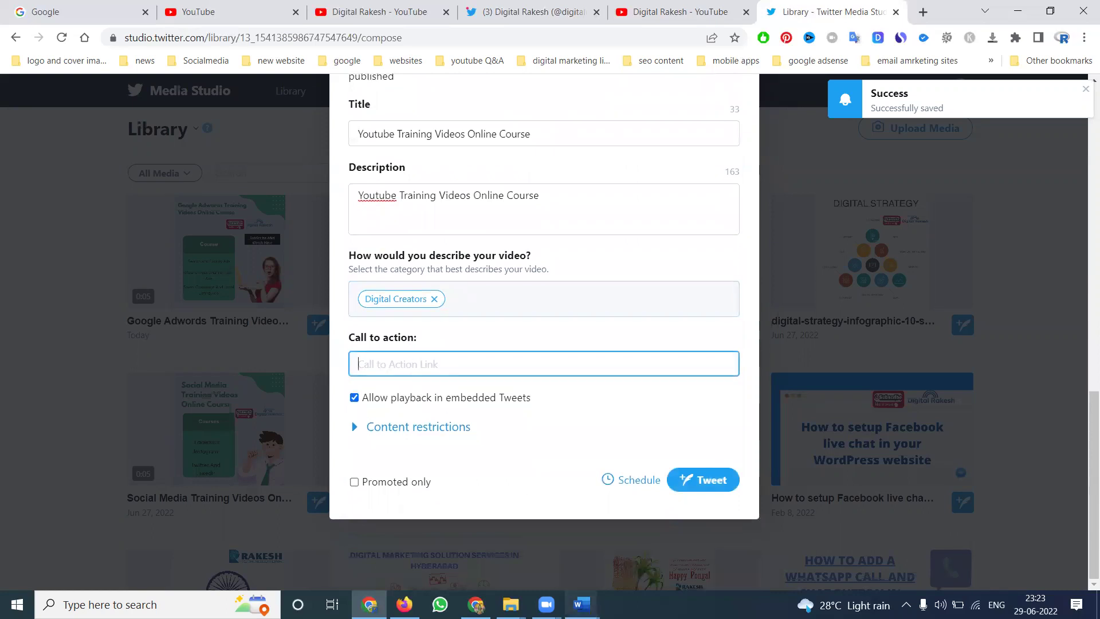
pyautogui.moveTo(581, 605)
pyautogui.click(636, 548)
pyautogui.click(420, 259)
pyautogui.hotkey('alt', 'Tab')
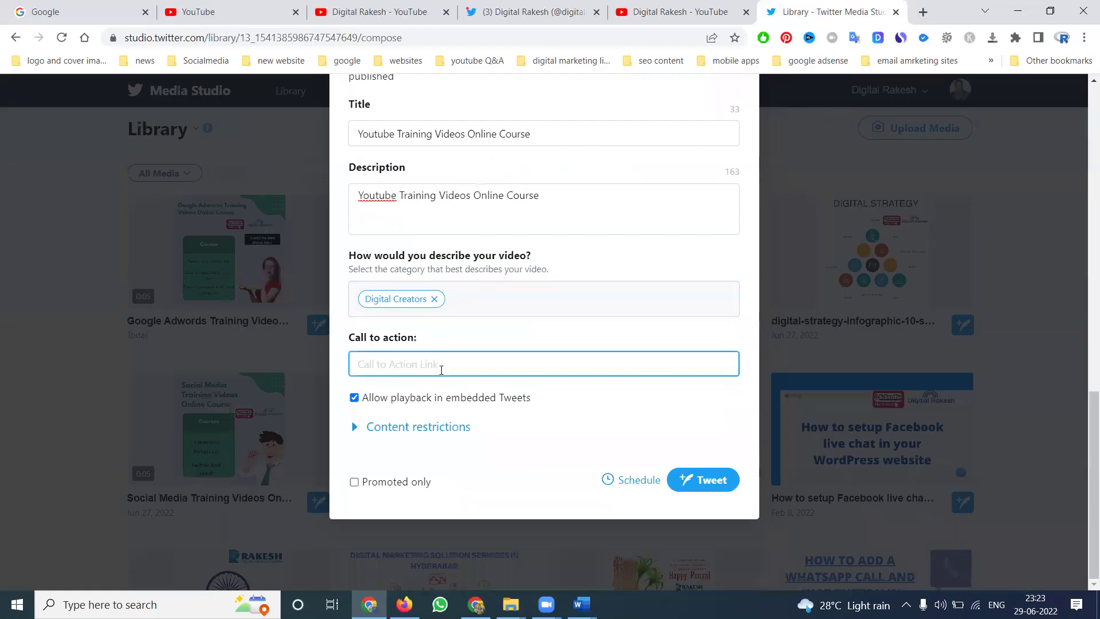
pyautogui.hotkey('ctrl', 'v')
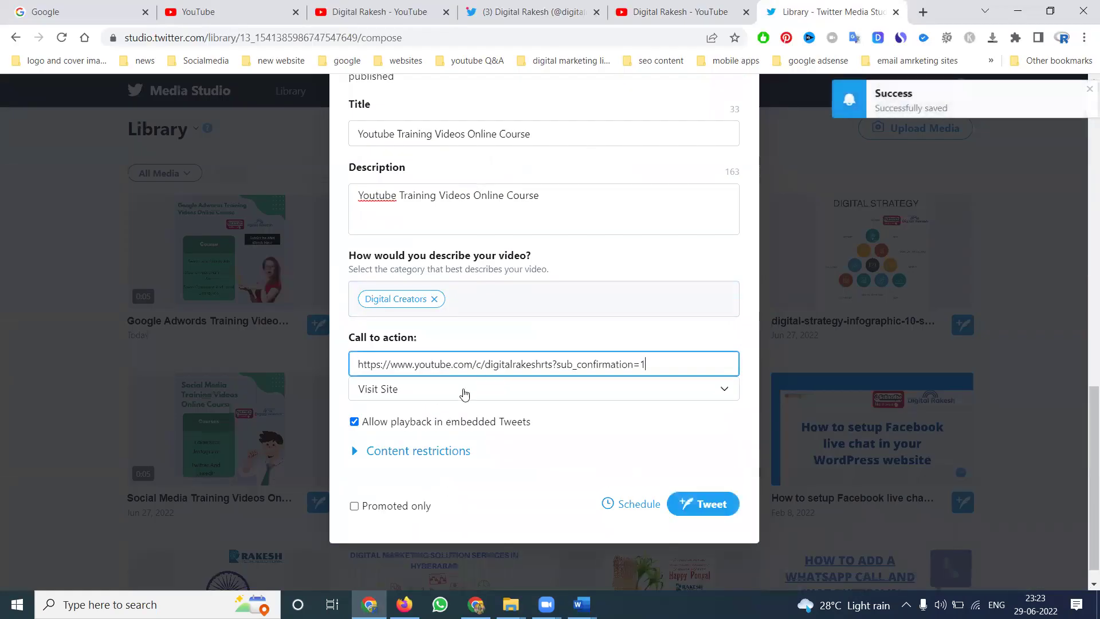
# Step: Set the call-to-action label to Watch Now and publish the tweet
pyautogui.click(462, 395)
pyautogui.click(462, 419)
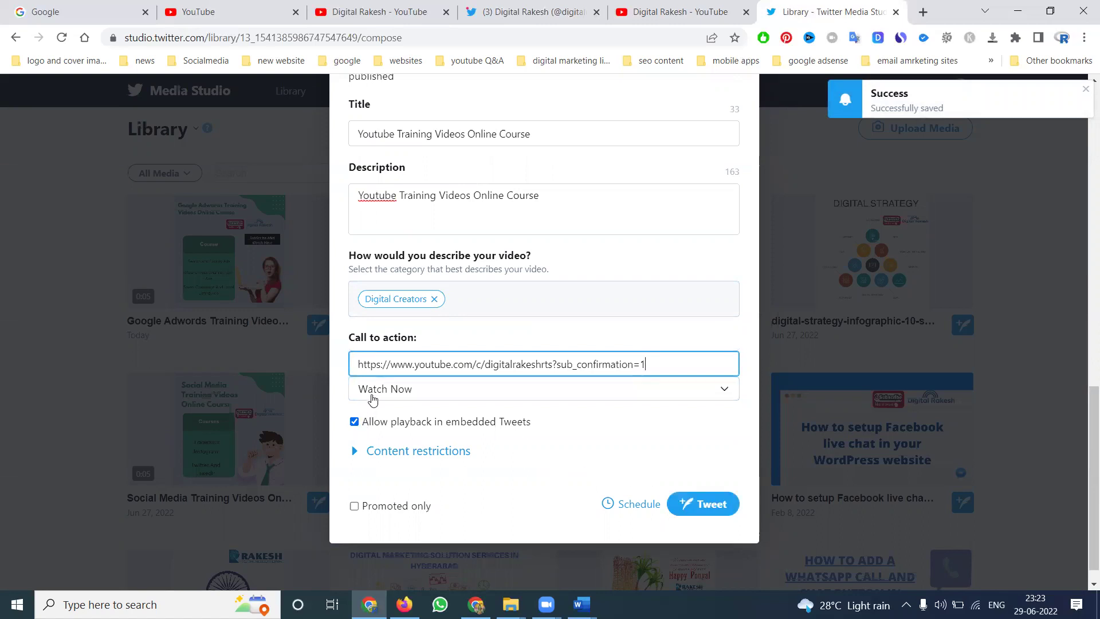
pyautogui.click(373, 391)
pyautogui.click(373, 391)
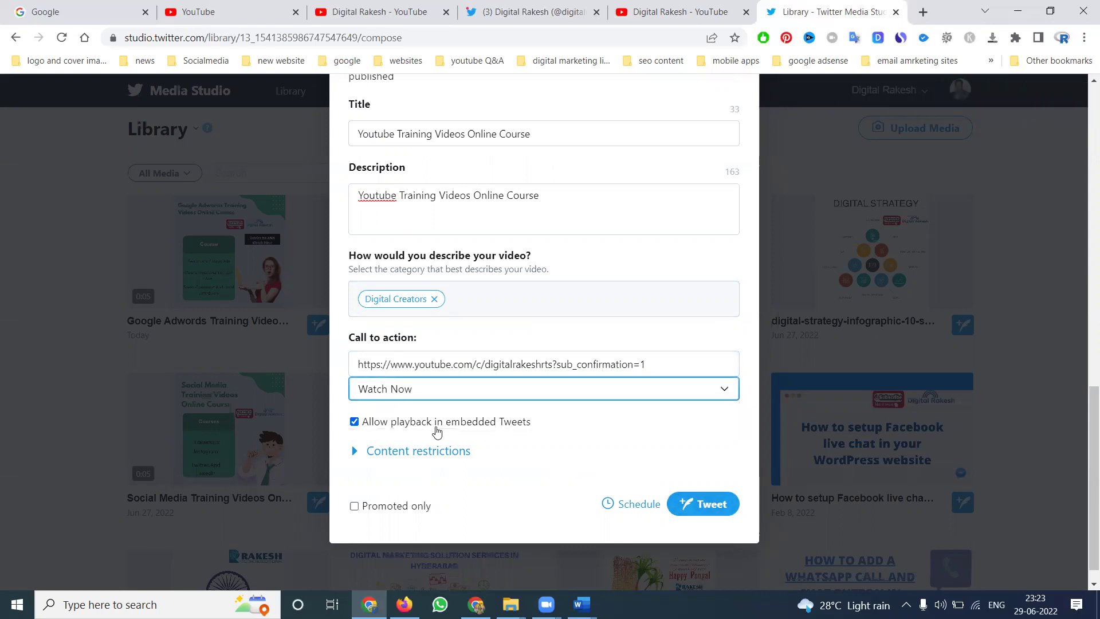
pyautogui.click(691, 510)
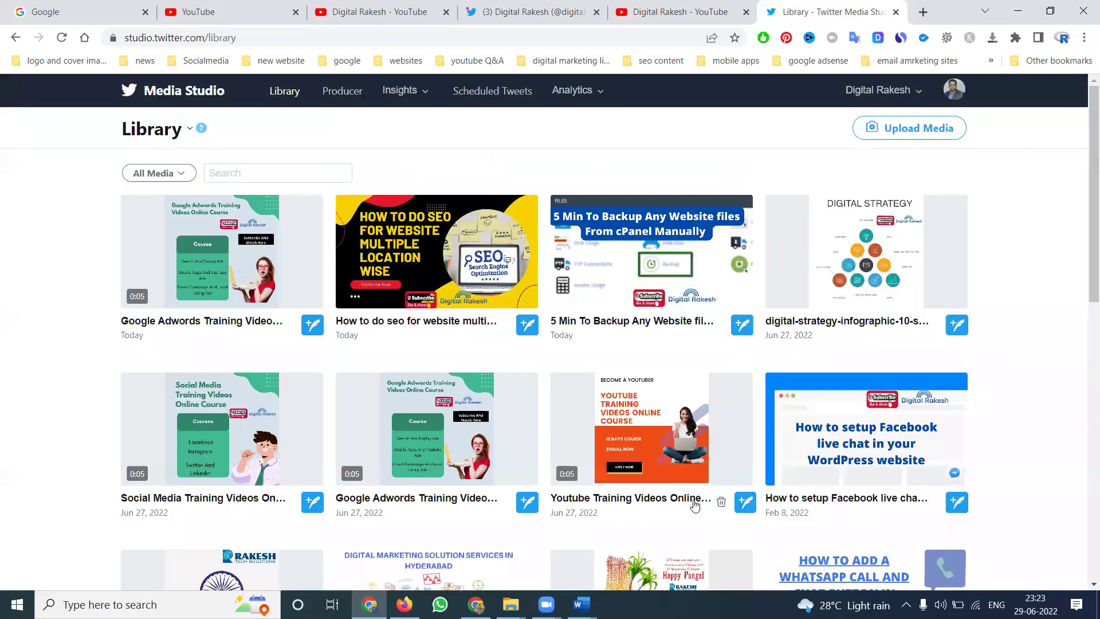
# Step: Reload the Twitter profile and scroll to the new Youtube Training Videos Online Course tweet
pyautogui.click(530, 12)
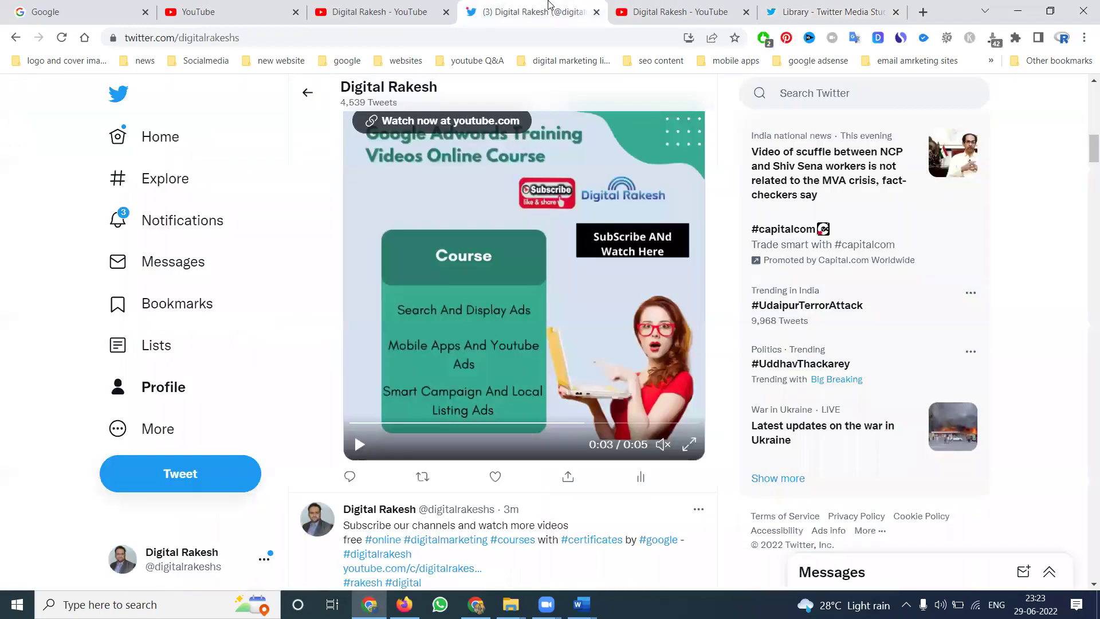
pyautogui.click(60, 38)
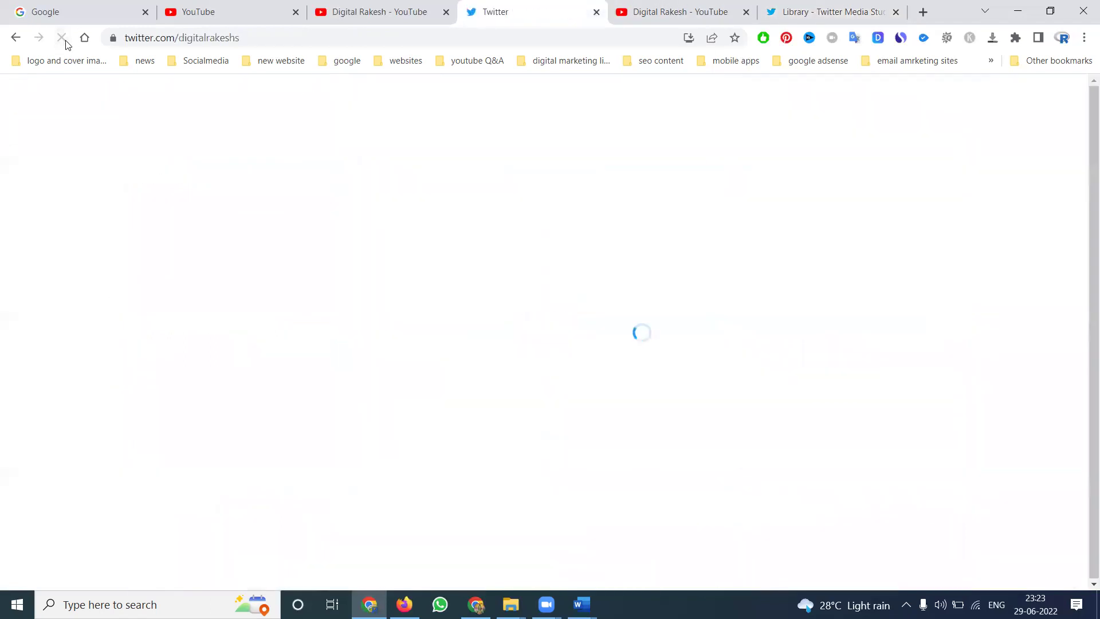
pyautogui.scroll(-3, 412, 272)
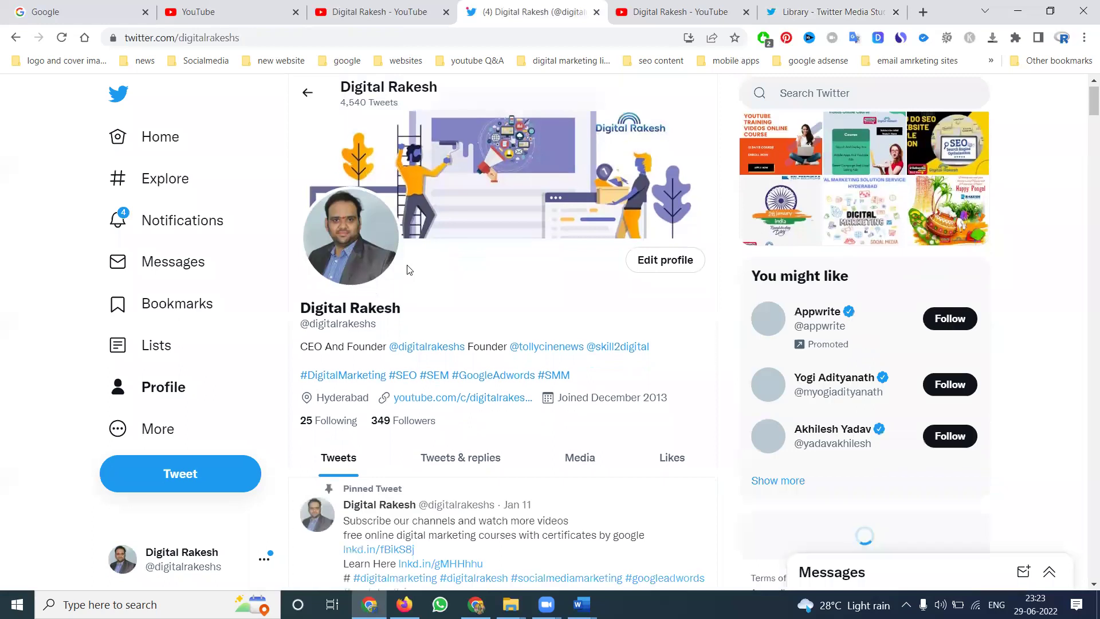
pyautogui.scroll(-12, 410, 271)
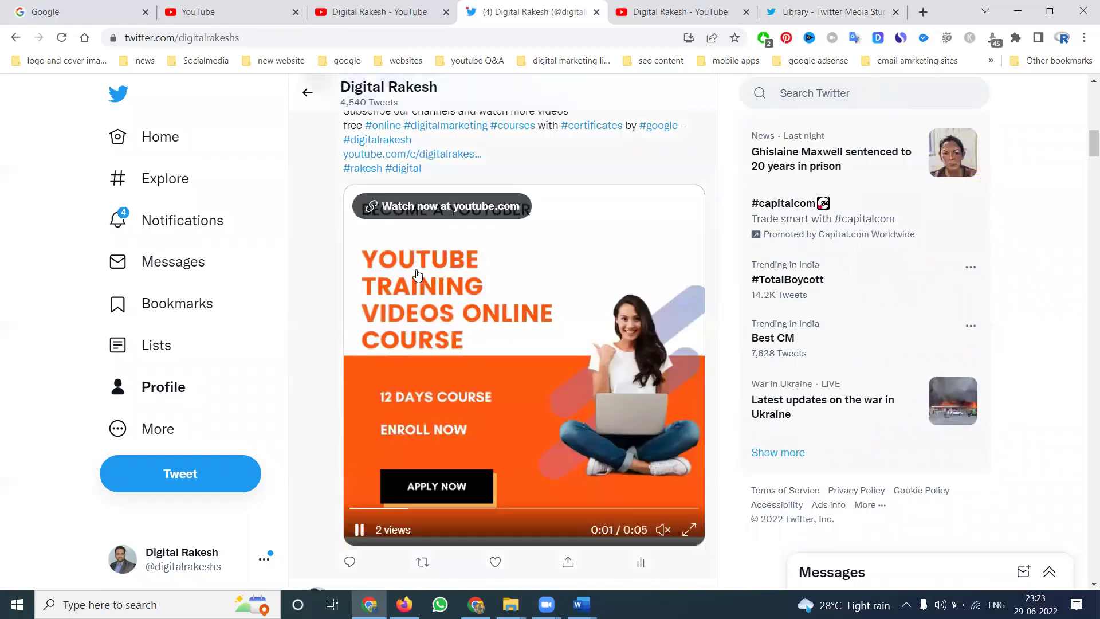
pyautogui.scroll(2, 398, 277)
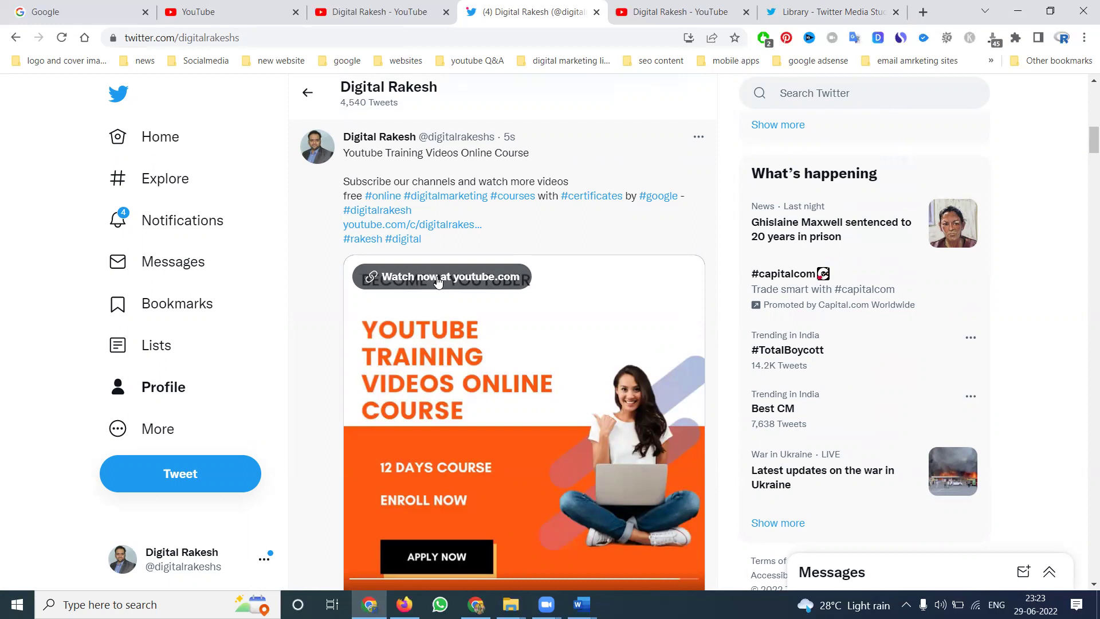
# Step: Open and close the More menu, then go to the Home feed
pyautogui.click(184, 424)
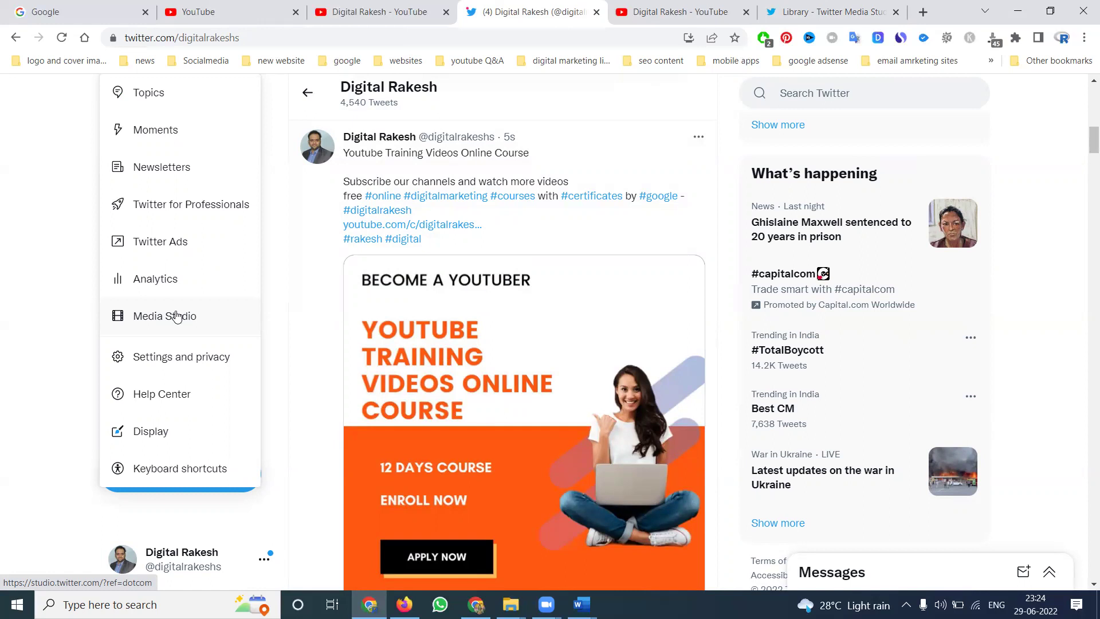
pyautogui.click(60, 227)
pyautogui.click(175, 143)
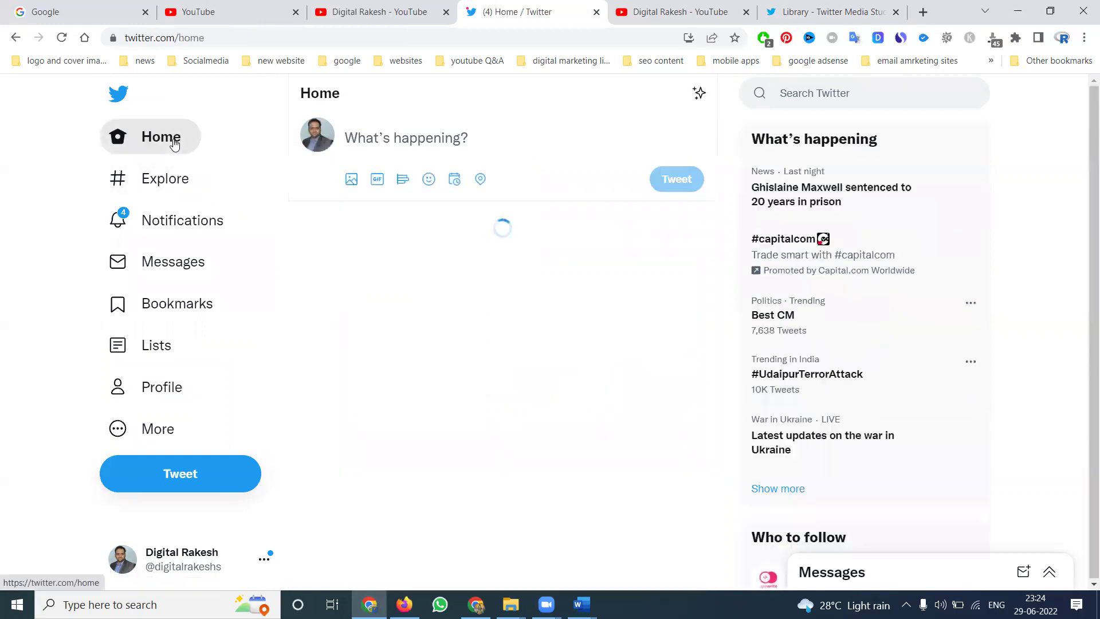